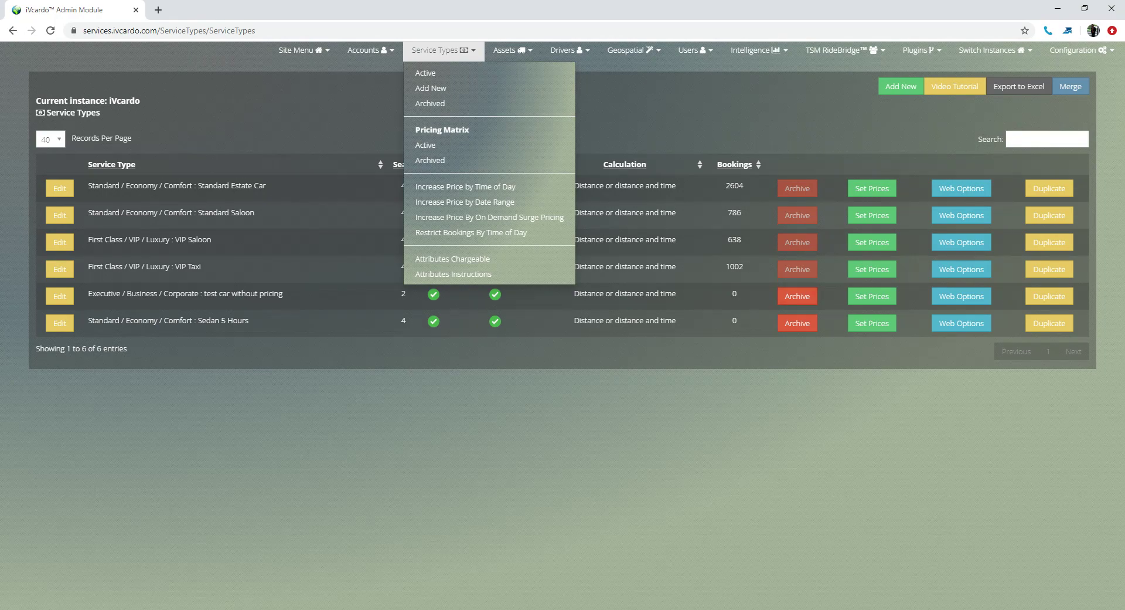
Open the price settings of the Standard Saloon service type
key("Escape")
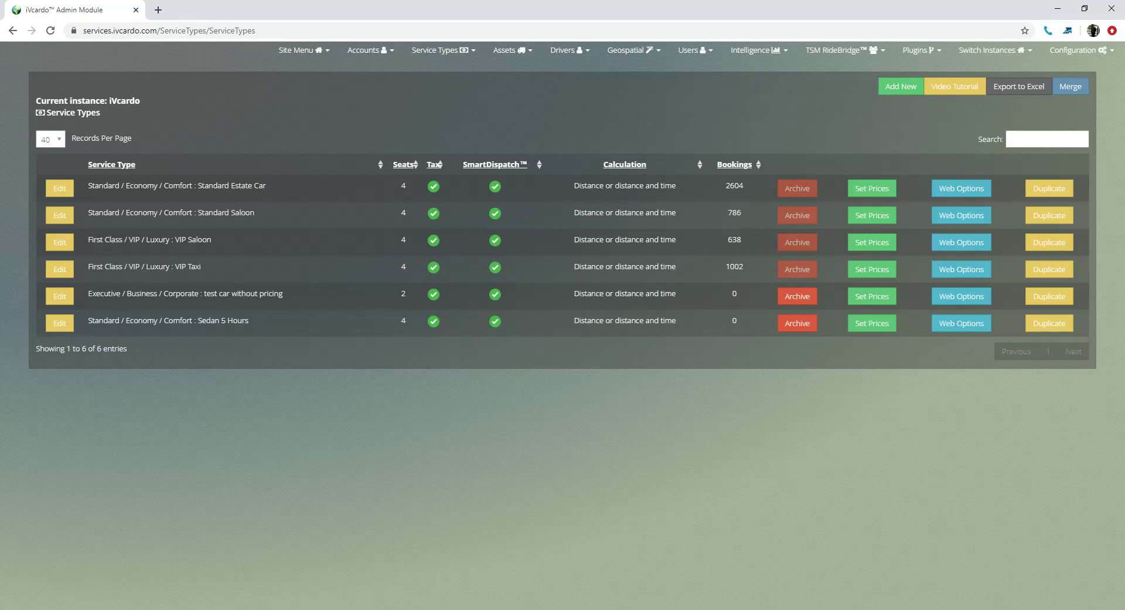
left_click(443, 50)
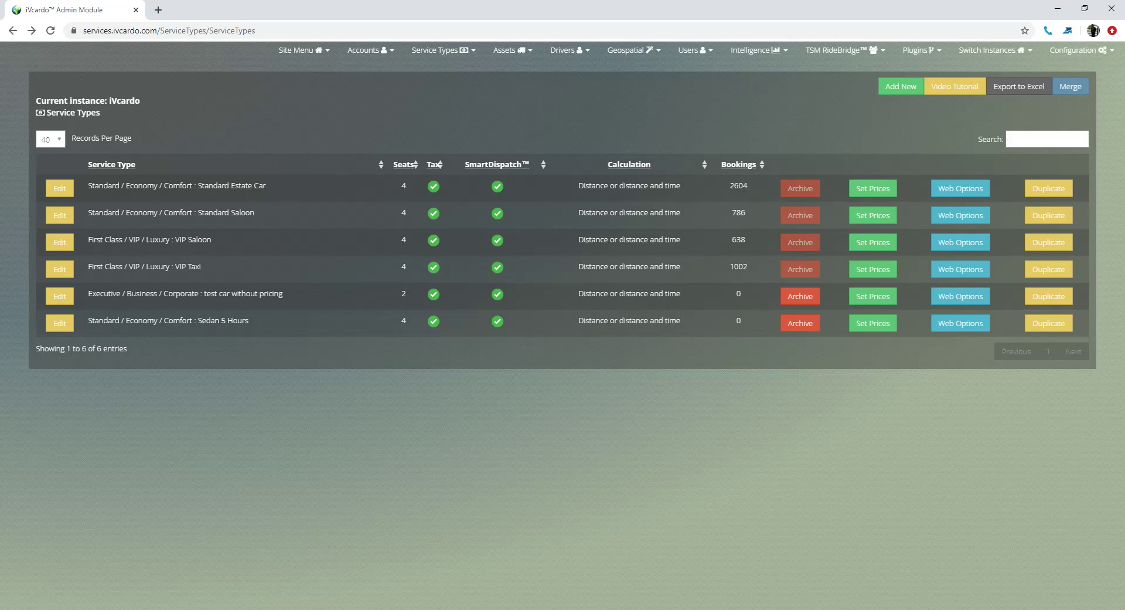
left_click(873, 215)
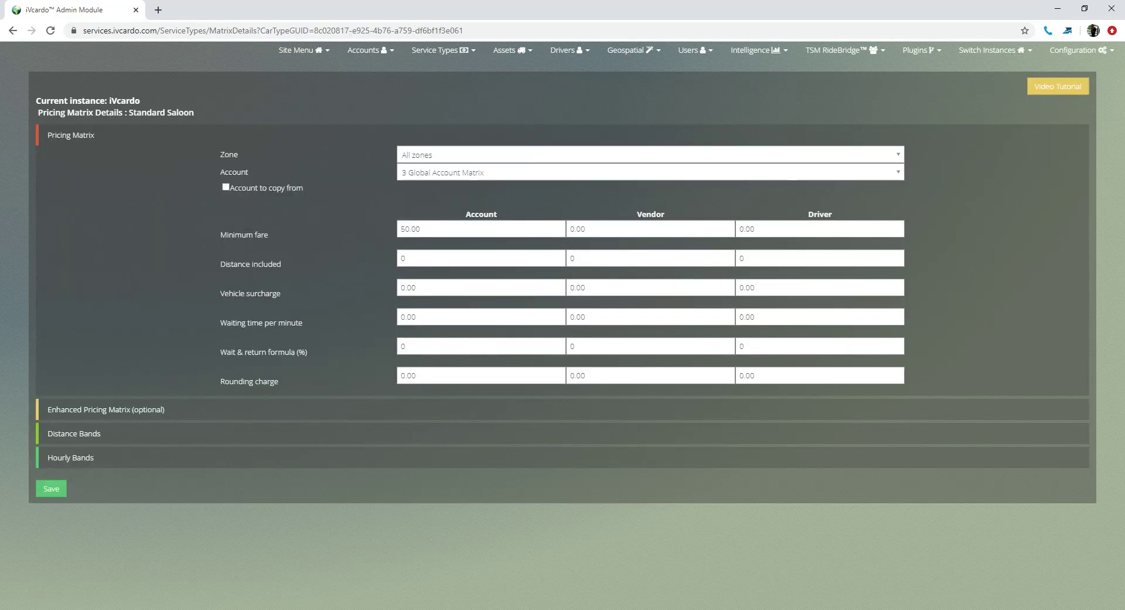
Examine which accounts can be chosen for the Standard Saloon pricing matrix
left_click(651, 172)
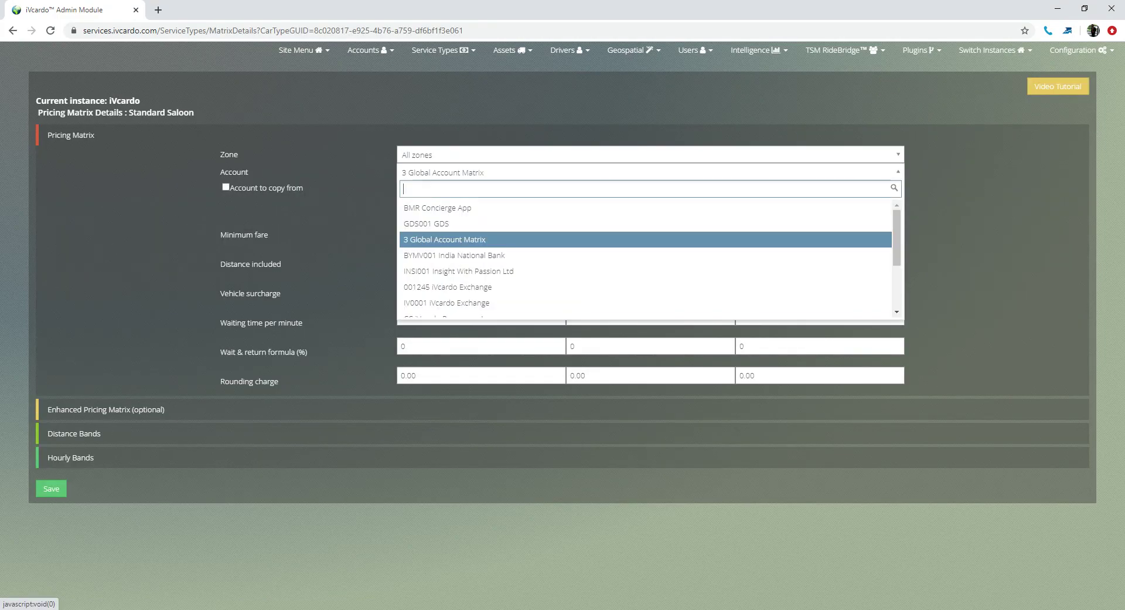
left_click(650, 172)
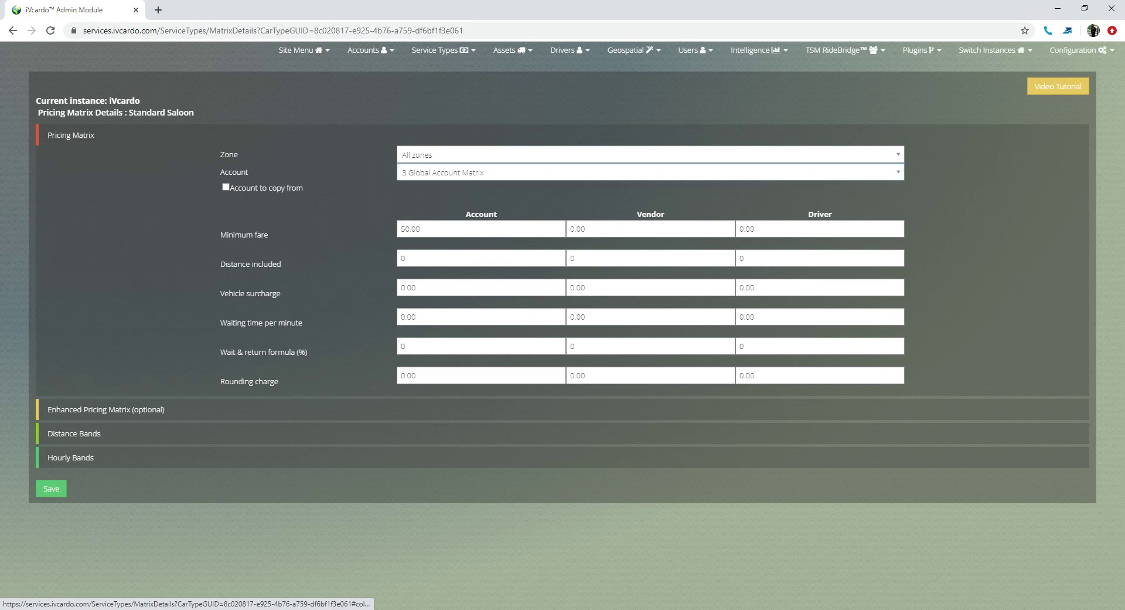
left_click_drag(129, 113, 194, 112)
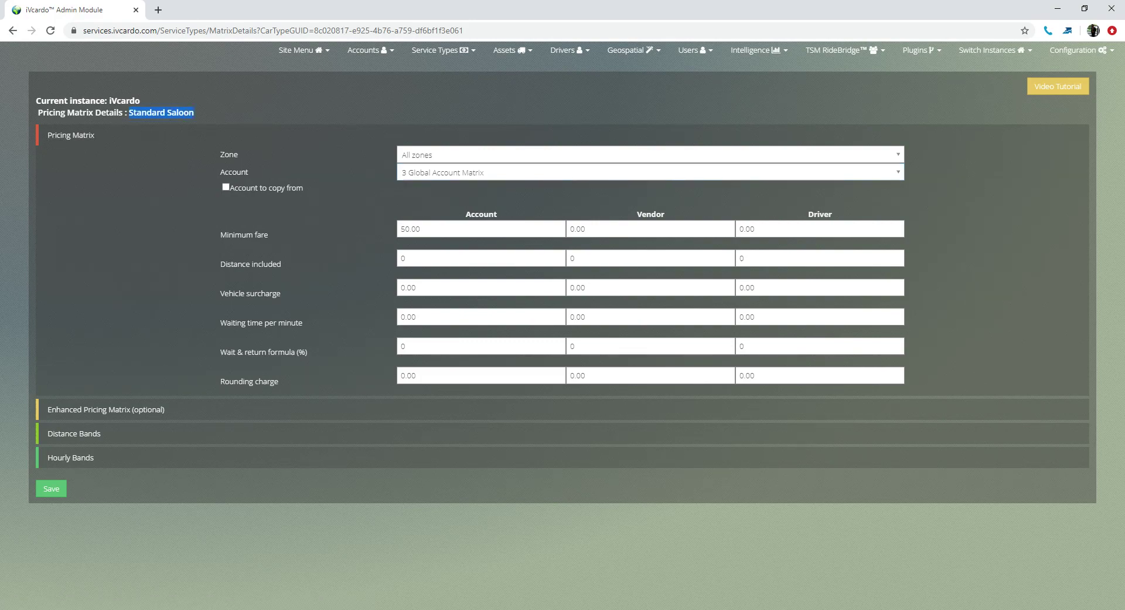
left_click(651, 172)
key("Down")
key("Down")
key("Up")
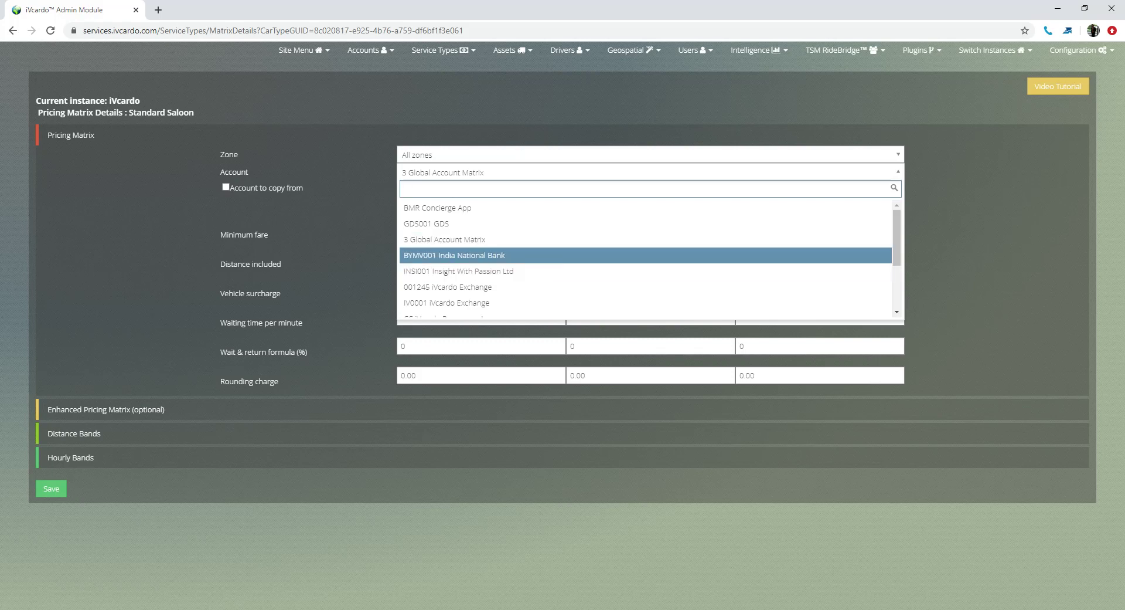
scroll(645, 283, "down", 2)
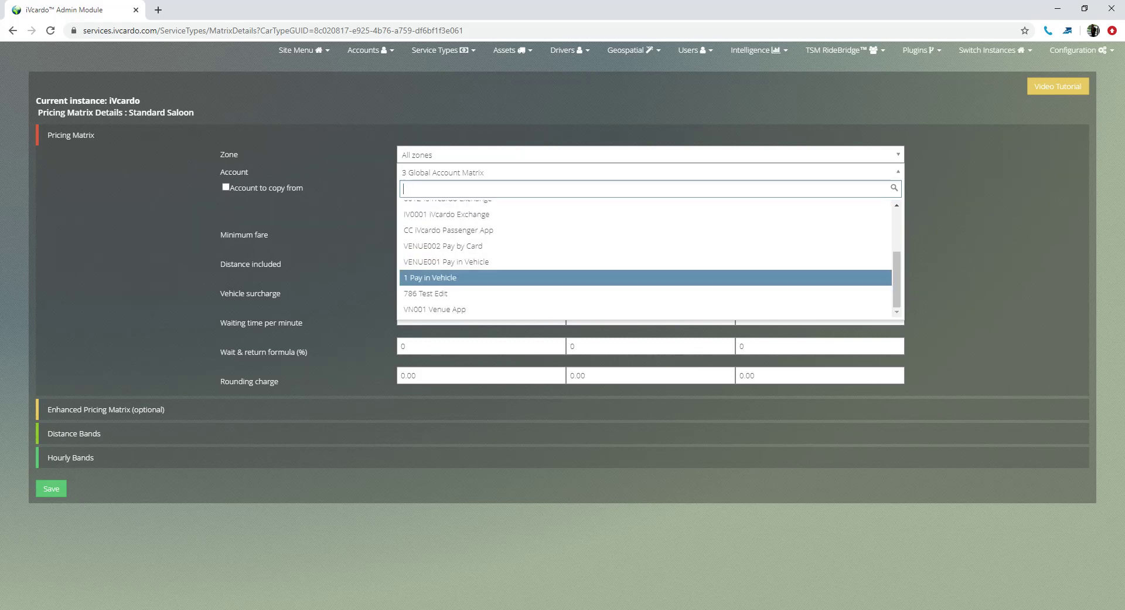
scroll(645, 276, "up", 2)
left_click(650, 173)
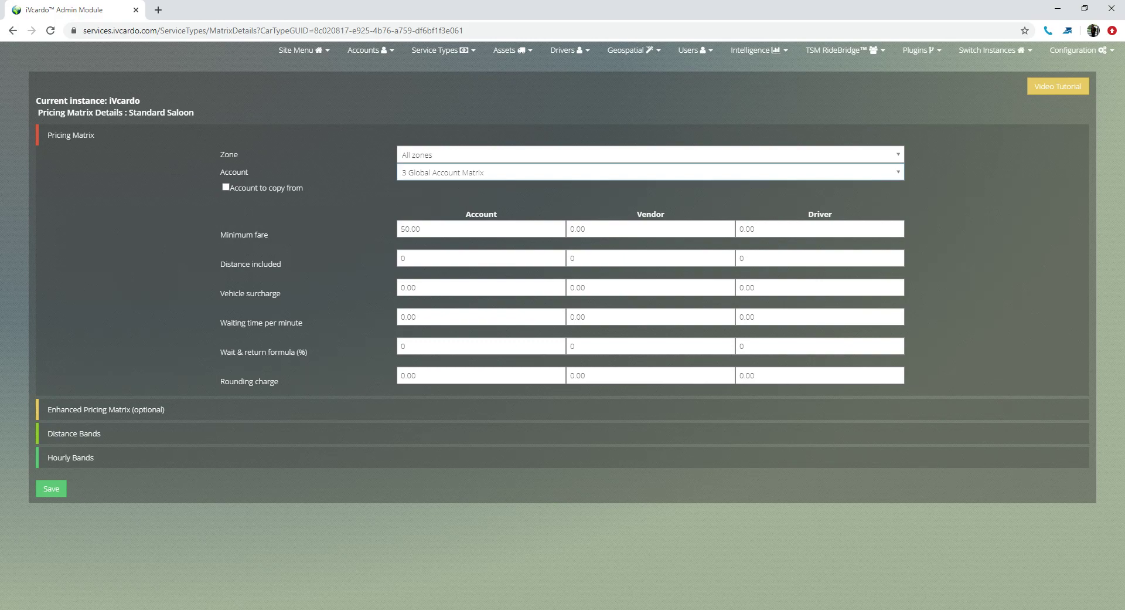
Look through the zones available for the pricing matrix and the geospatial options for managing polygon zones
left_click(651, 154)
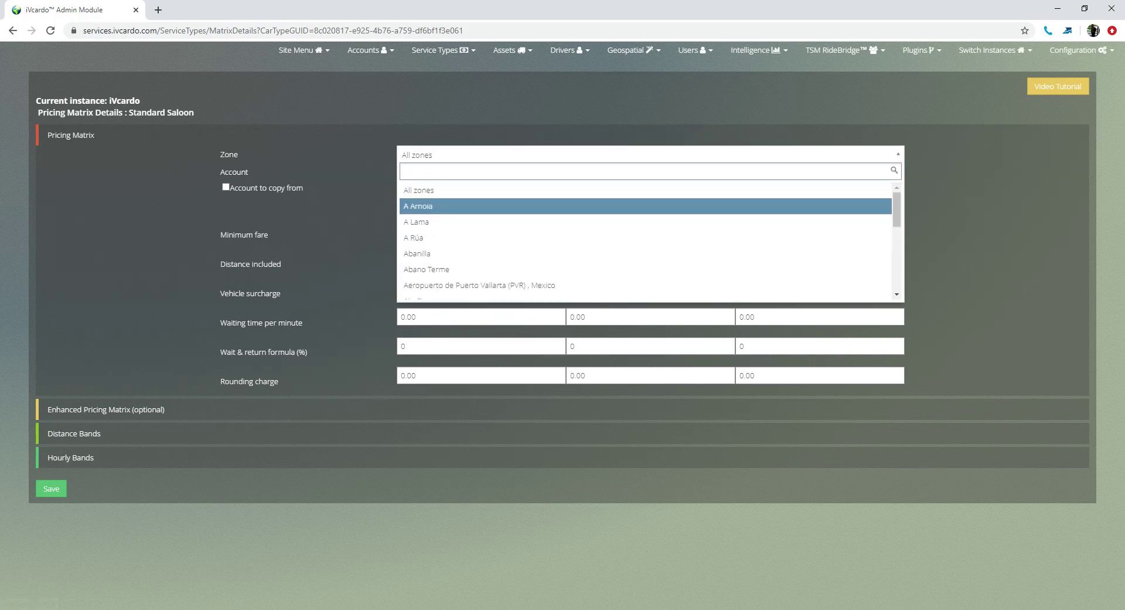
scroll(645, 241, "down", 10)
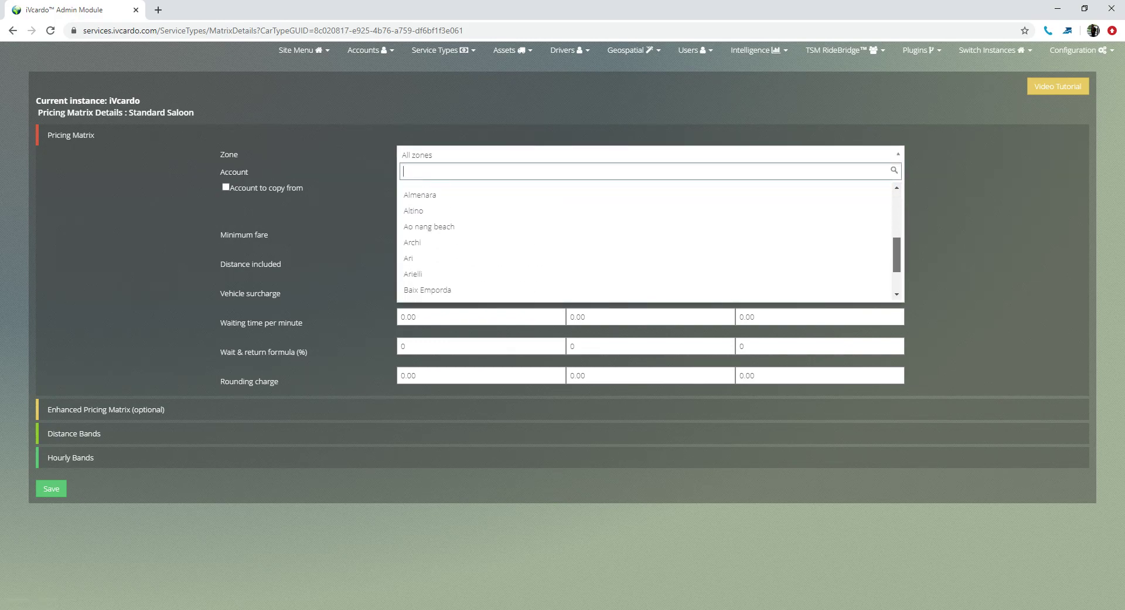
left_click_drag(897, 246, 897, 266)
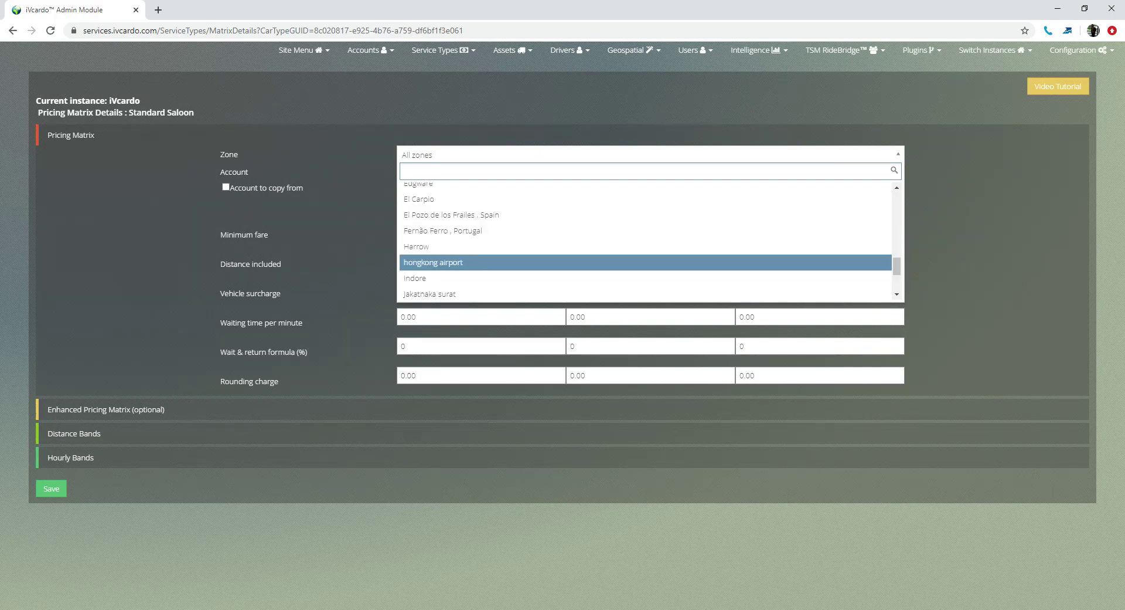
key("Escape")
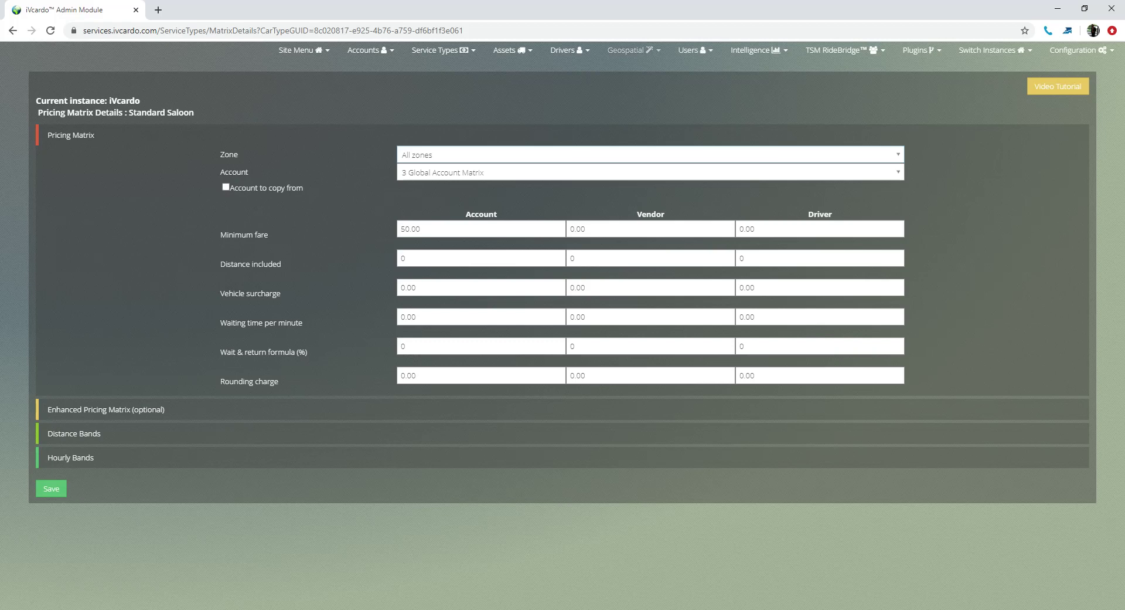
left_click(633, 50)
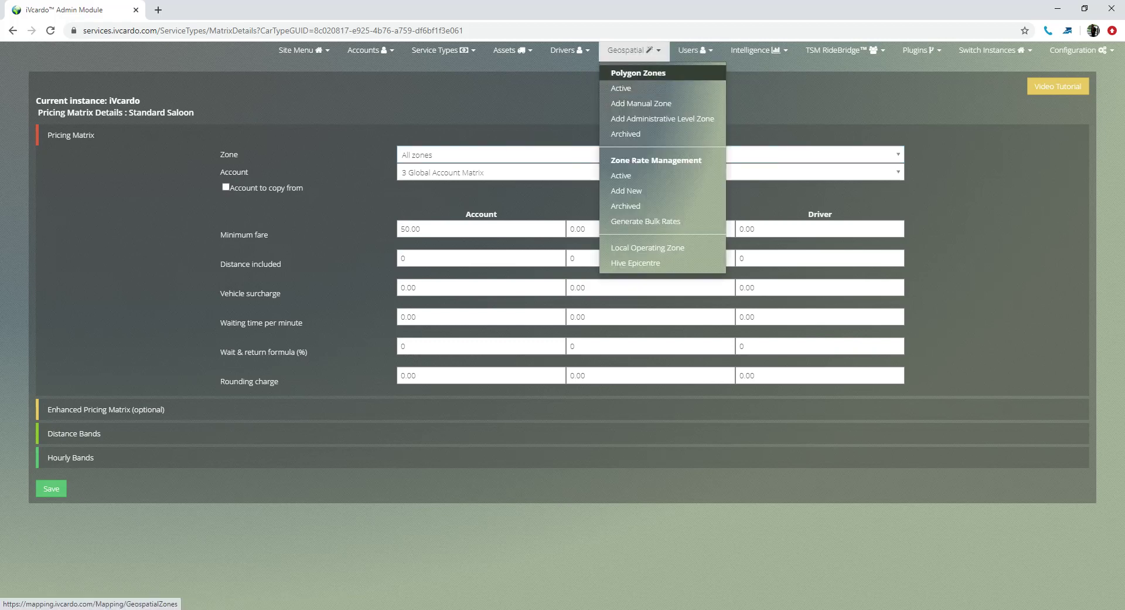
left_click(633, 50)
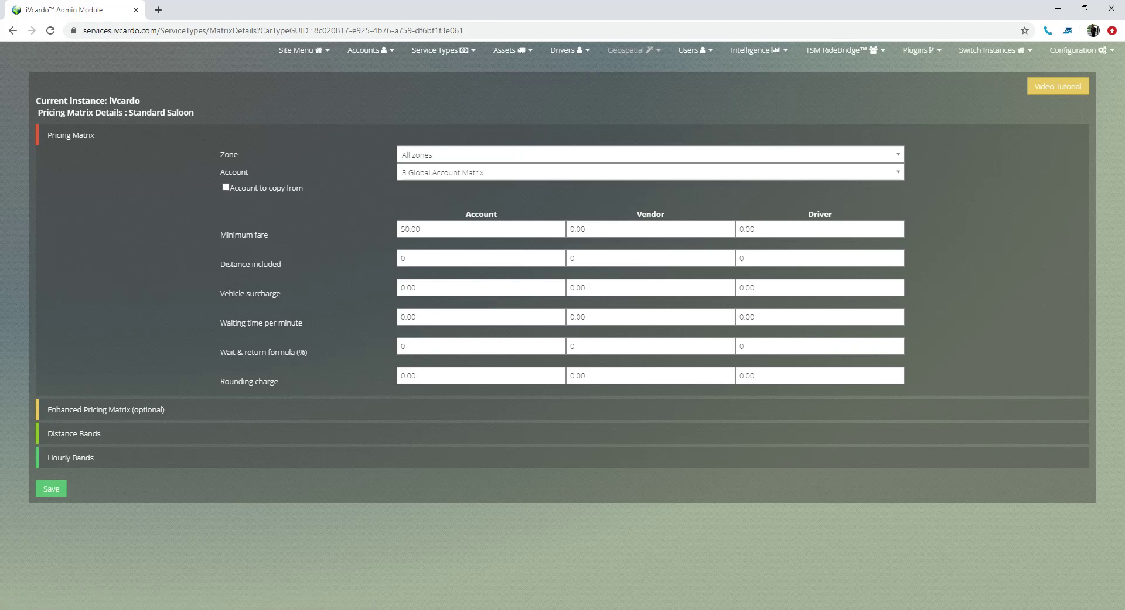
Choose the India National Bank account for the matrix and copy its prices from the Global Account Matrix
left_click(634, 172)
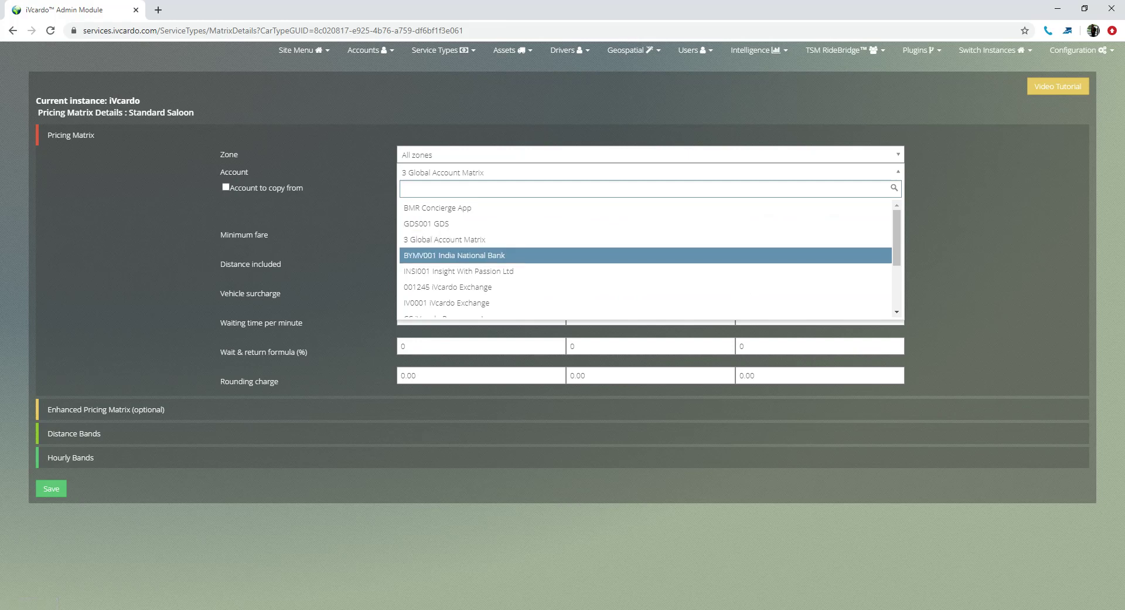
key("Return")
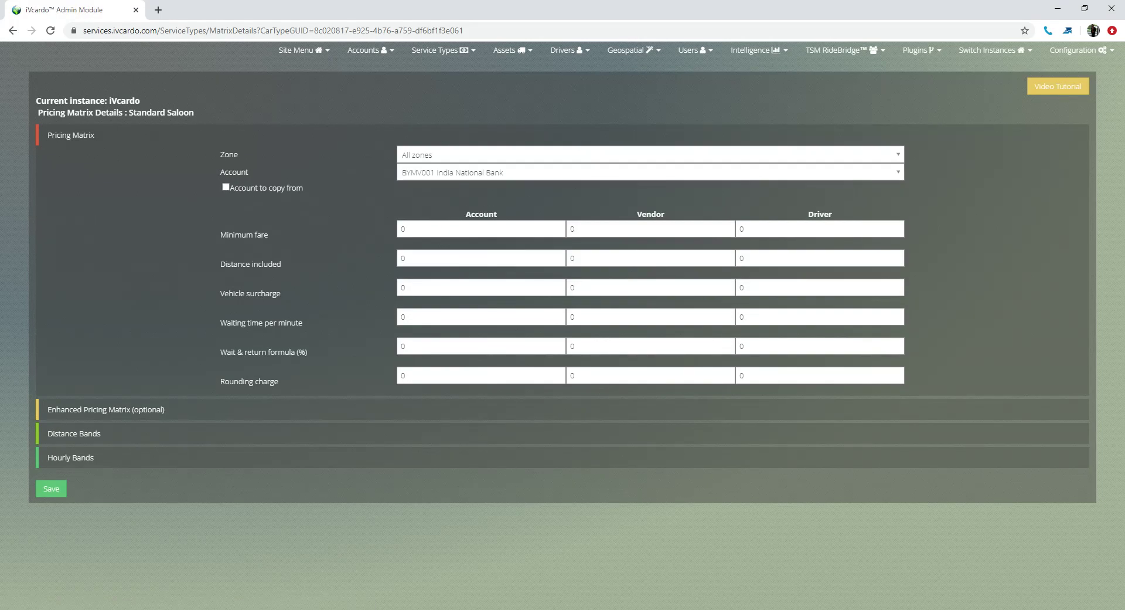
left_click(225, 187)
left_click(650, 190)
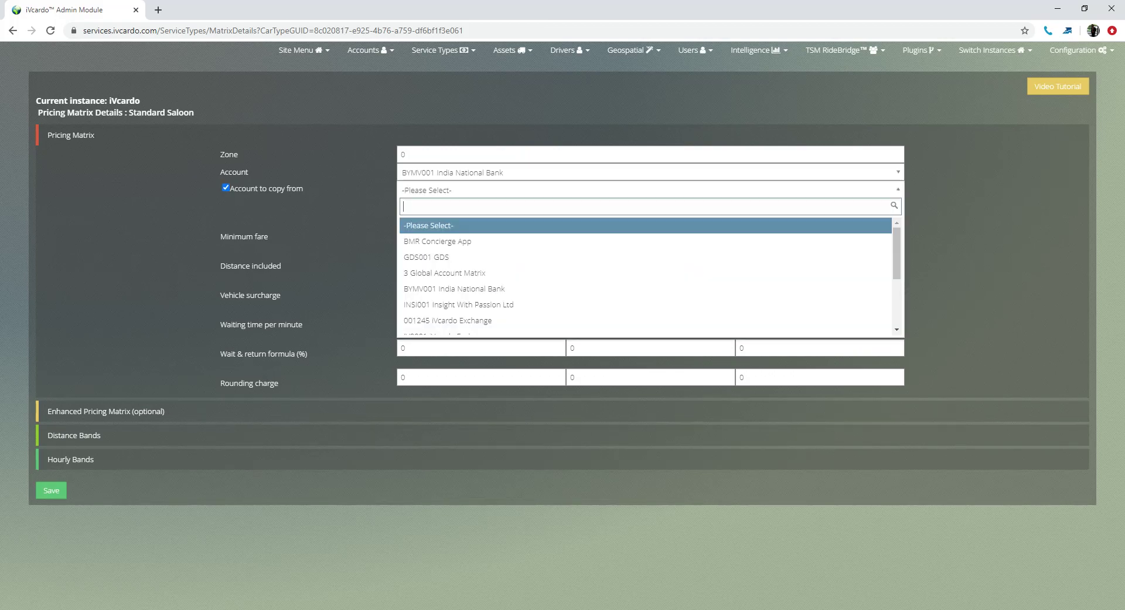
left_click(444, 273)
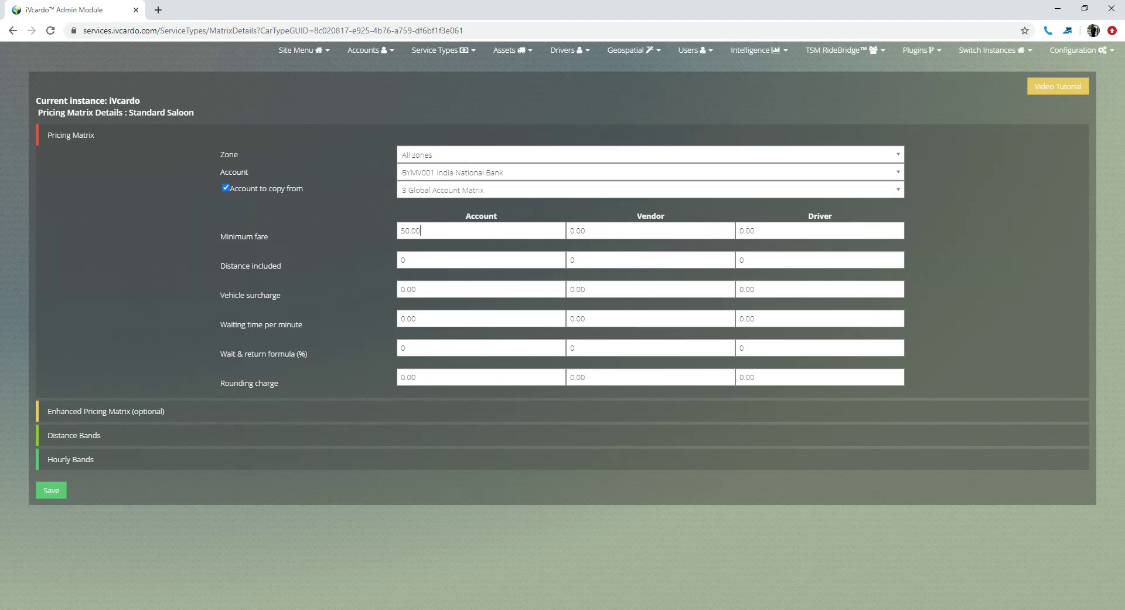
Set the driver's minimum fare to 30 in the pricing matrix
double_click(423, 230)
double_click(650, 216)
double_click(820, 217)
left_click(814, 230)
double_click(411, 230)
double_click(755, 230)
type("30")
key("Tab")
double_click(411, 231)
Set the distance included to 10 for the account and 15 for the driver
key("Tab")
key("Tab")
key("Tab")
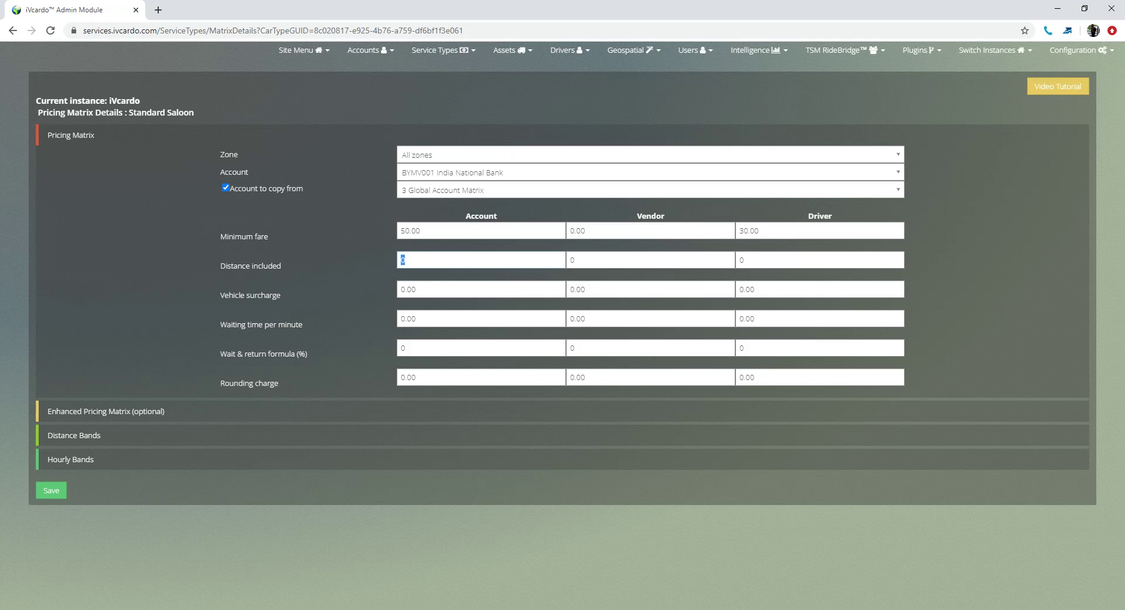
type("10")
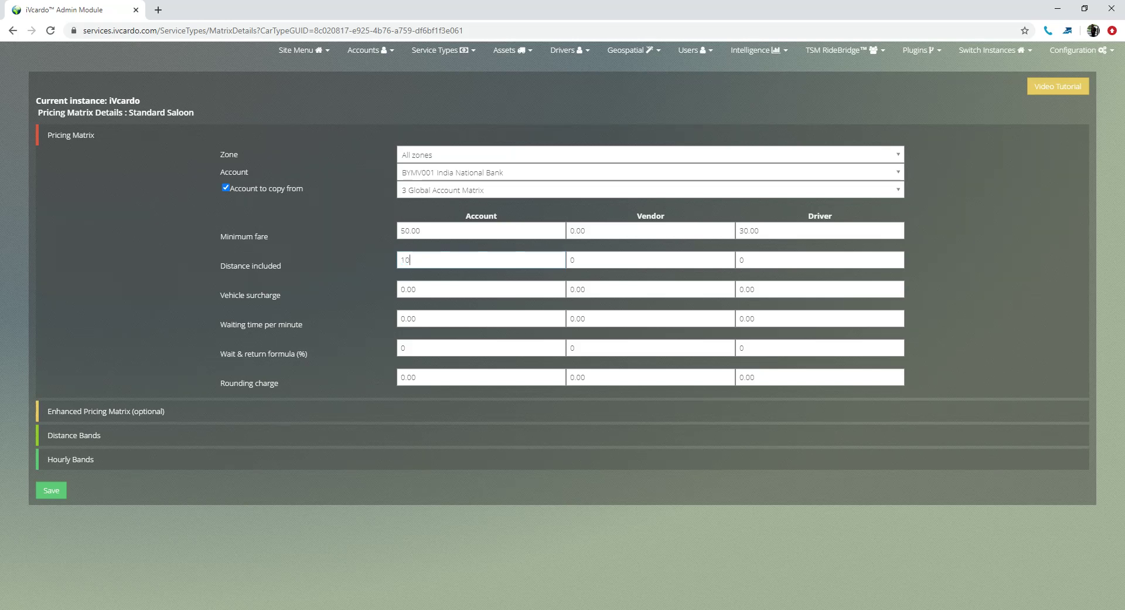
key("Tab")
key("Tab")
type("15")
key("ctrl+a")
left_click(421, 231)
key("ctrl+a")
left_click_drag(221, 295, 280, 295)
left_click(258, 296)
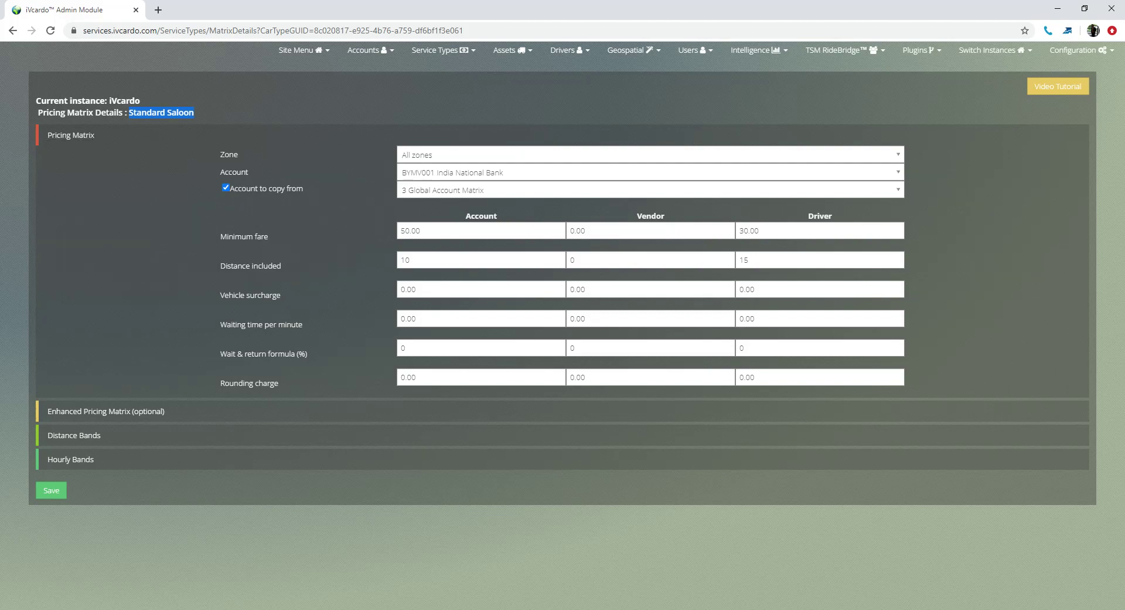
Set the account's vehicle surcharge to 0
double_click(408, 290)
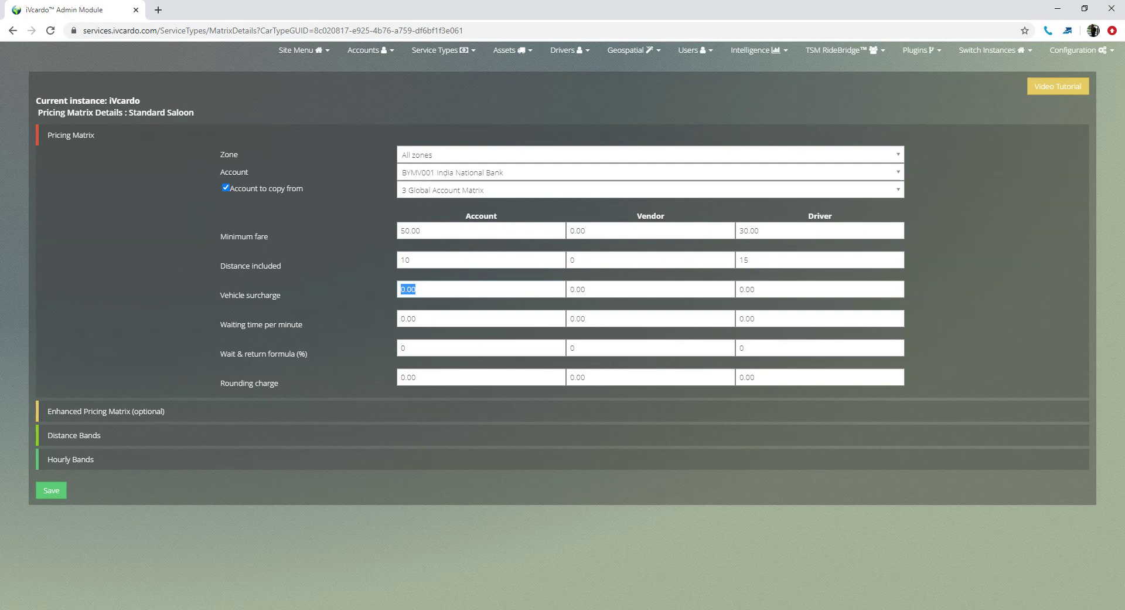
type("10")
key("ctrl+a")
type("0")
Set the waiting time rate per minute to .50 for the account and .35 for the driver
key("Tab")
type(".50")
key("Tab")
key("Tab")
key("BackSpace")
type(".35")
Set the wait and return formula to 150% for the account and 135% for the driver
key("Tab")
type("200")
key("BackSpace")
key("BackSpace")
key("BackSpace")
type("150")
key("Tab")
key("Tab")
type("150")
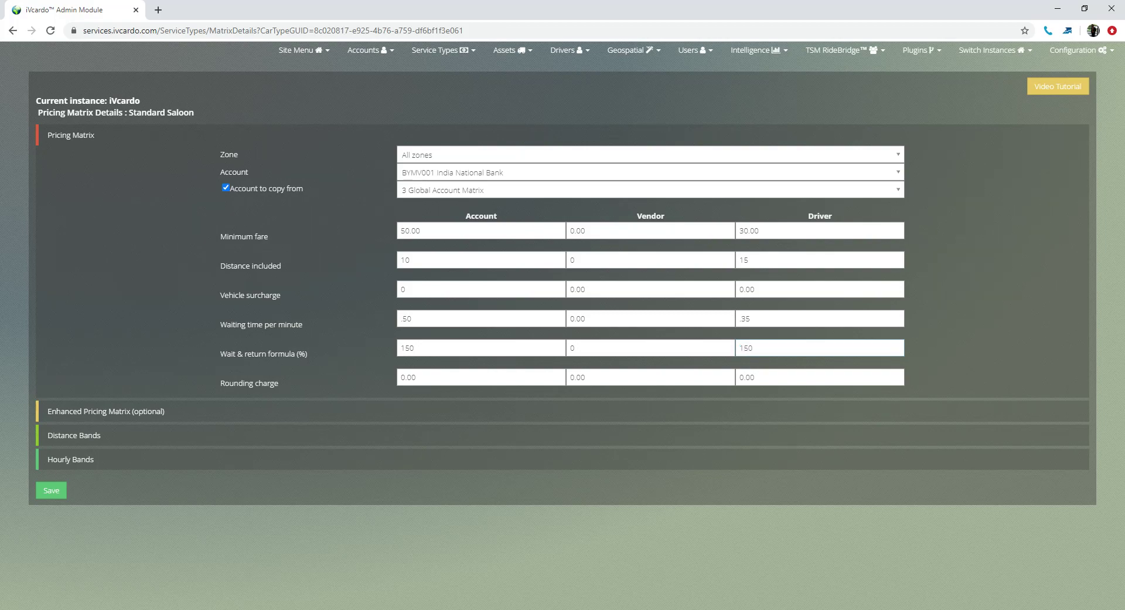
key("BackSpace")
key("BackSpace")
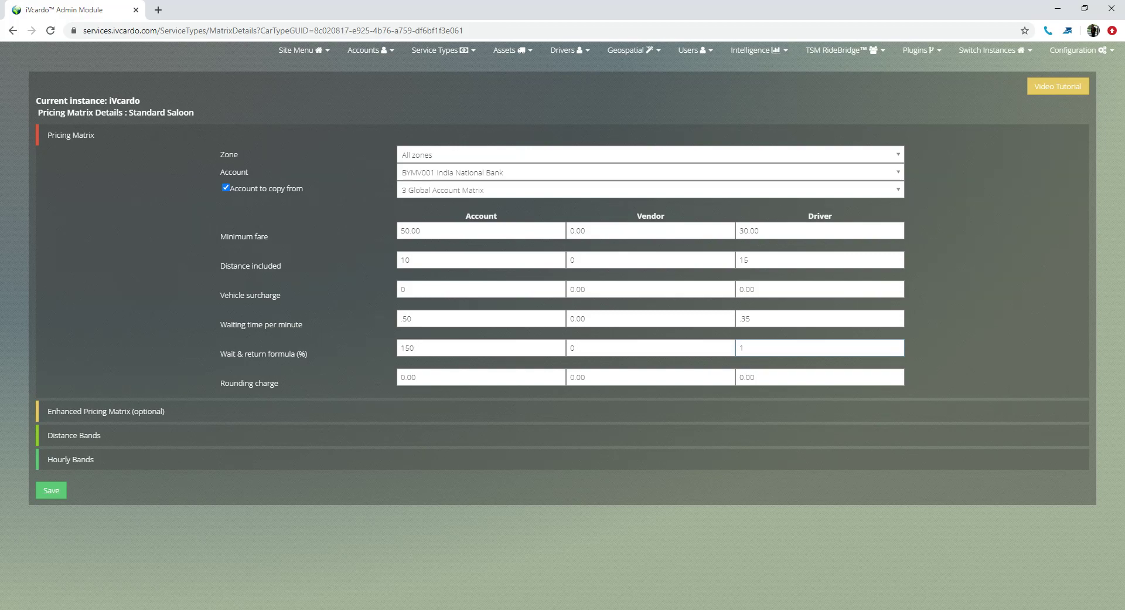
type("35")
Set the account's rounding charge to 1
key("Tab")
type("1")
type("1")
key("Tab")
key("Tab")
left_click(755, 377)
In the enhanced pricing matrix, set the waiting time start to 10 minutes for the account and 15 for the driver
left_click(106, 410)
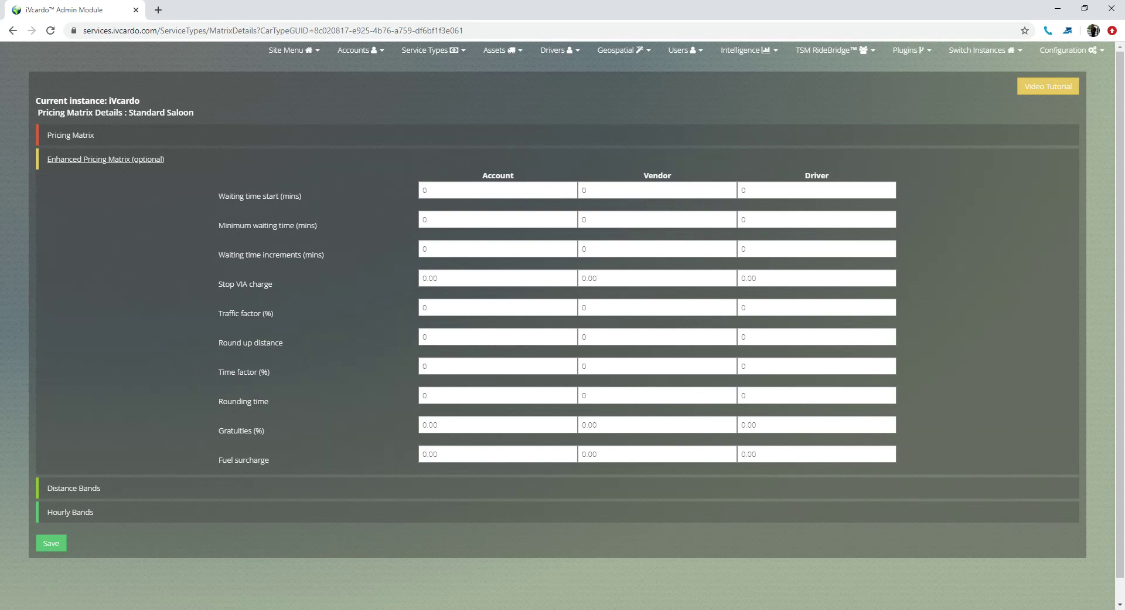
double_click(426, 190)
type("10")
key("Tab")
key("Tab")
type("15")
left_click_drag(433, 190, 421, 190)
key("Tab")
key("Tab")
key("Tab")
Set the account's minimum waiting time to 30 minutes
left_click(432, 190)
key("Tab")
key("Tab")
key("Tab")
type("30")
key("Tab")
key("Tab")
key("shift+Tab")
key("shift+Tab")
left_click(432, 219)
Set the waiting time increments to 15 minutes for the account and 1 minute for the driver
double_click(425, 249)
type("5")
key("BackSpace")
type("15")
double_click(427, 249)
key("Tab")
key("Tab")
key("Tab")
key("shift+Tab")
type("1")
Set the account's stop VIA charge to 5
double_click(437, 277)
type("5")
key("Tab")
key("Tab")
key("shift+Tab")
key("shift+Tab")
Set the account's traffic factor to 5%
left_click(427, 307)
double_click(426, 307)
type("0")
double_click(426, 308)
type("10")
key("ctrl+a")
type("15")
key("BackSpace")
key("BackSpace")
type("5")
Set the account's round up distance to 1
key("Tab")
key("Tab")
key("Tab")
type("15")
key("BackSpace")
type("1")
Set the account's time factor to 25%
key("Tab")
key("Tab")
key("Tab")
type("25")
double_click(428, 366)
left_click(433, 366)
left_click_drag(432, 365, 422, 366)
left_click(432, 365)
Set the account's rounding time to 10
key("Tab")
type("10")
key("Tab")
left_click(438, 454)
double_click(432, 454)
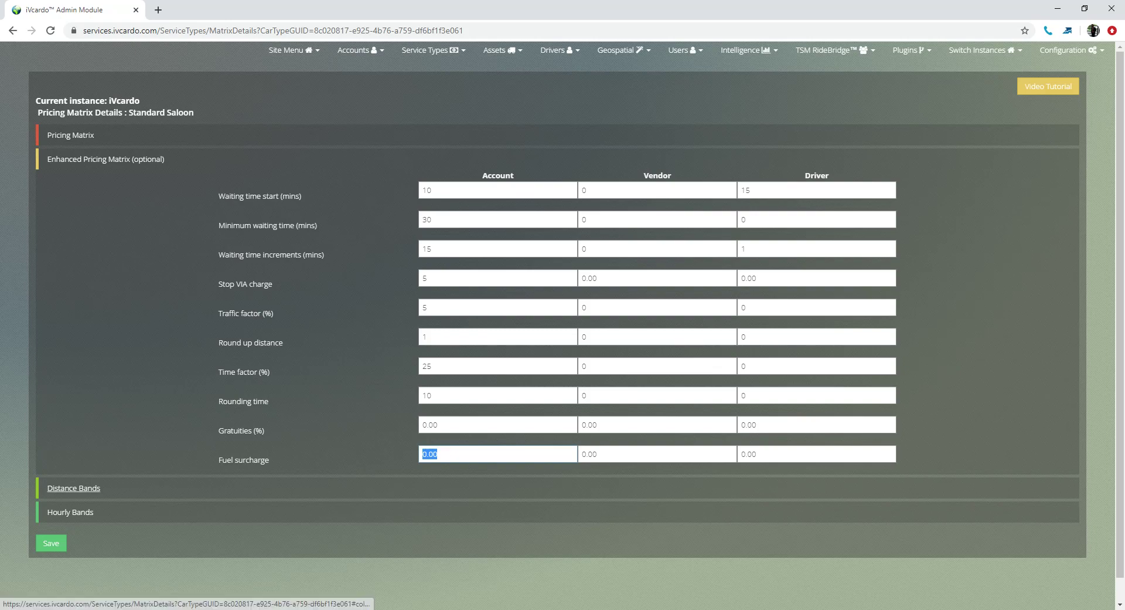
Compare the distance bands with the distance included in the basic pricing matrix
left_click(74, 488)
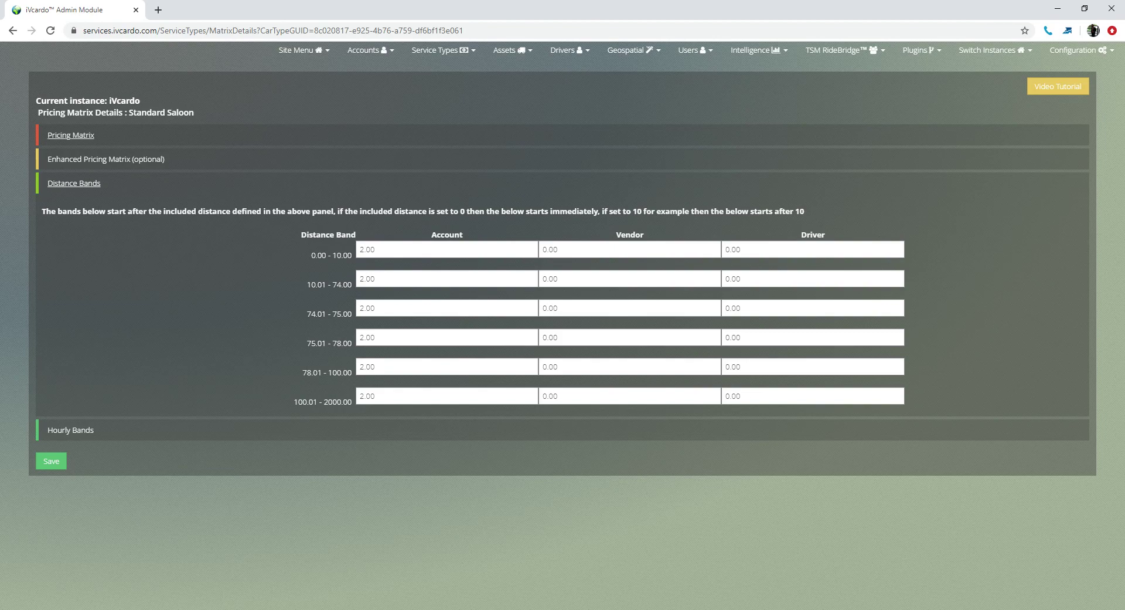
left_click(71, 135)
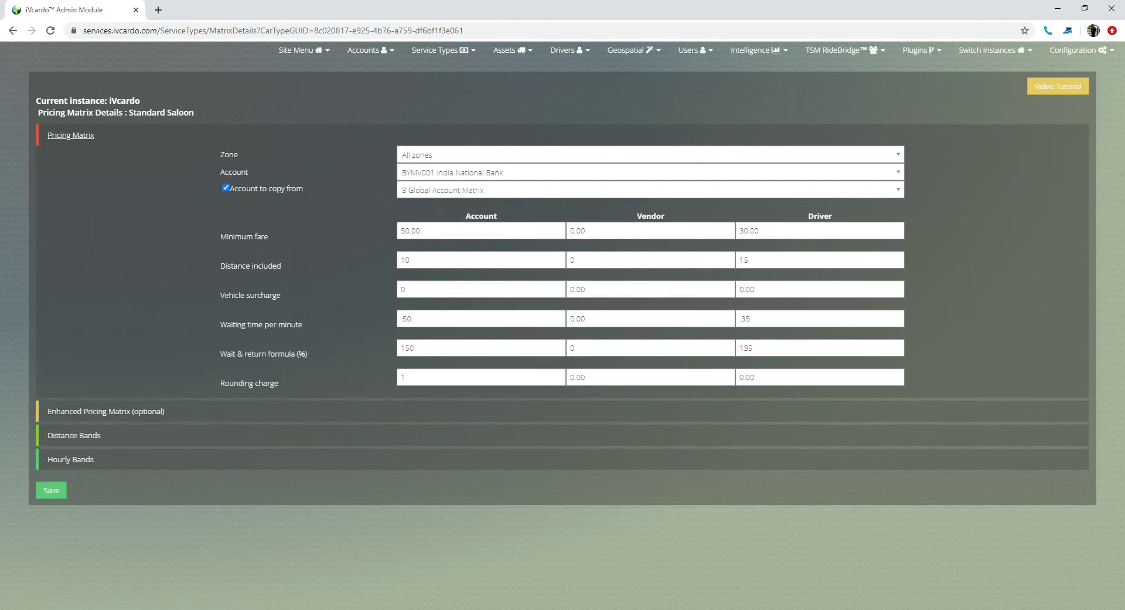
left_click_drag(221, 266, 282, 266)
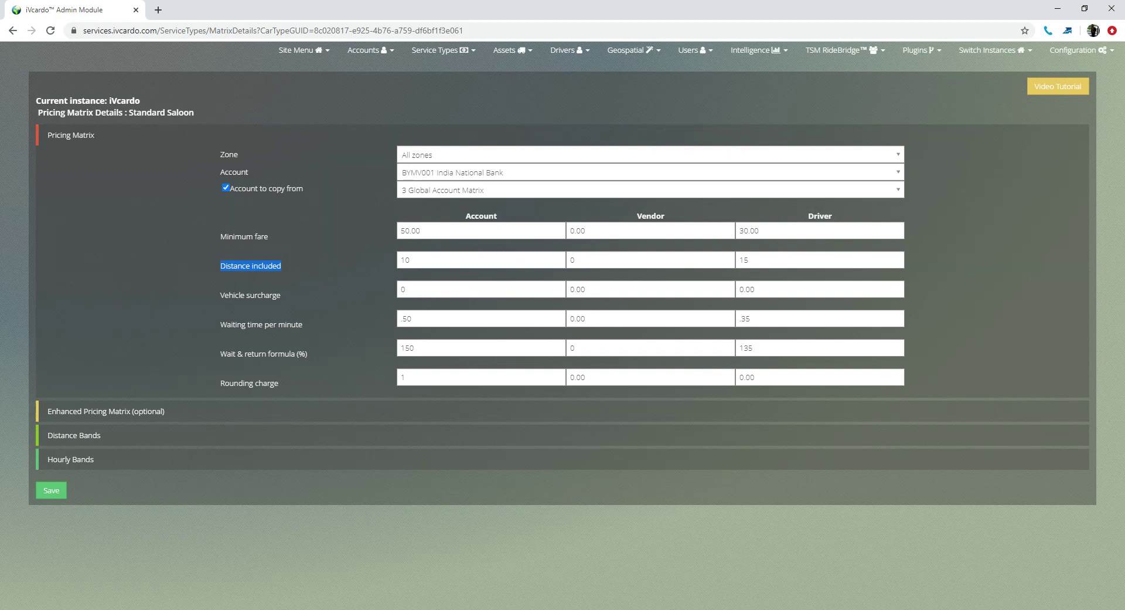
left_click(411, 260)
left_click(74, 435)
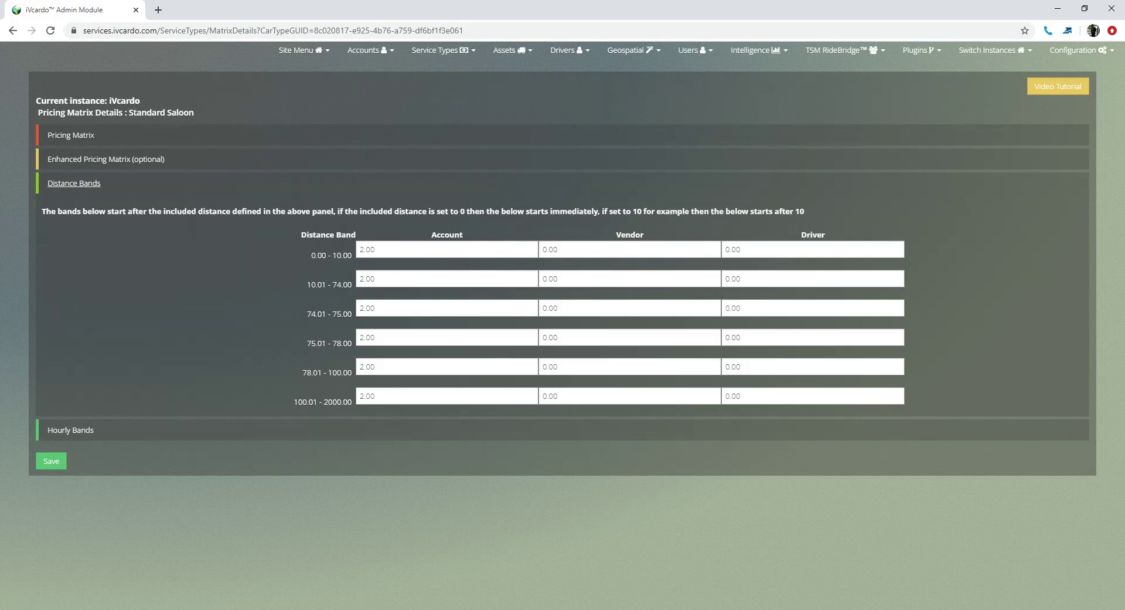
Inspect the limits of the 0.00 - 10.00 distance band and its account rate without changing them
left_click(331, 256)
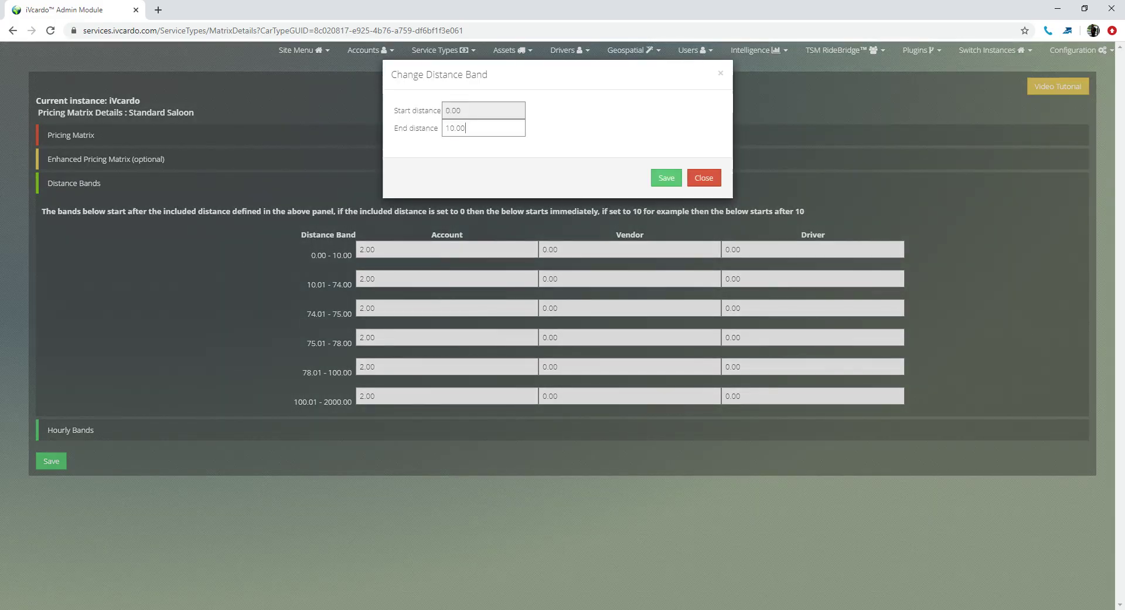
key("Escape")
left_click(331, 255)
double_click(463, 128)
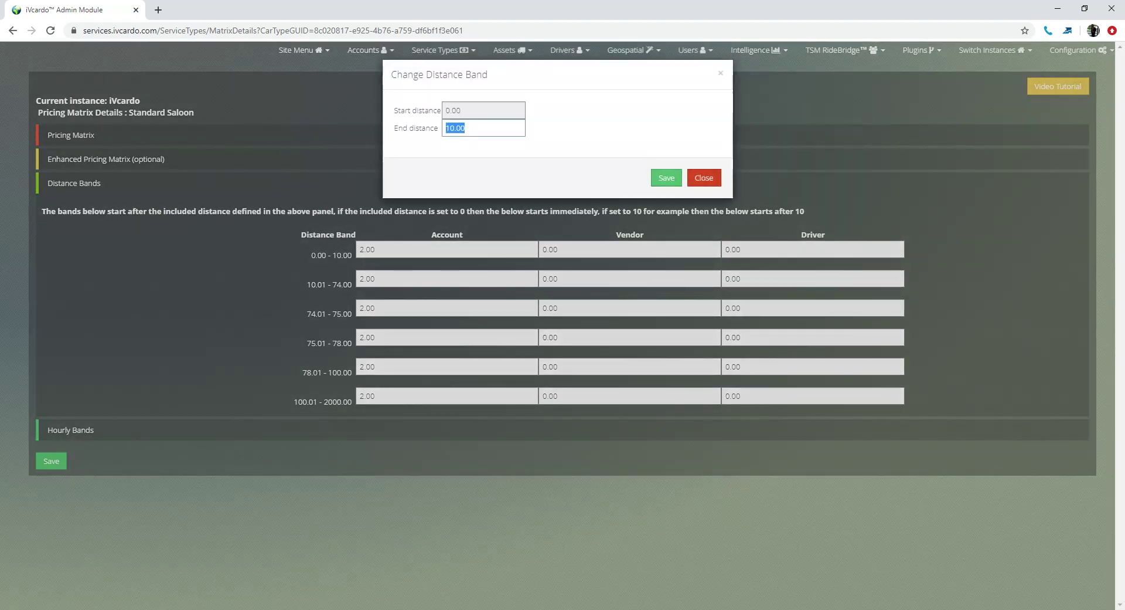
left_click(704, 178)
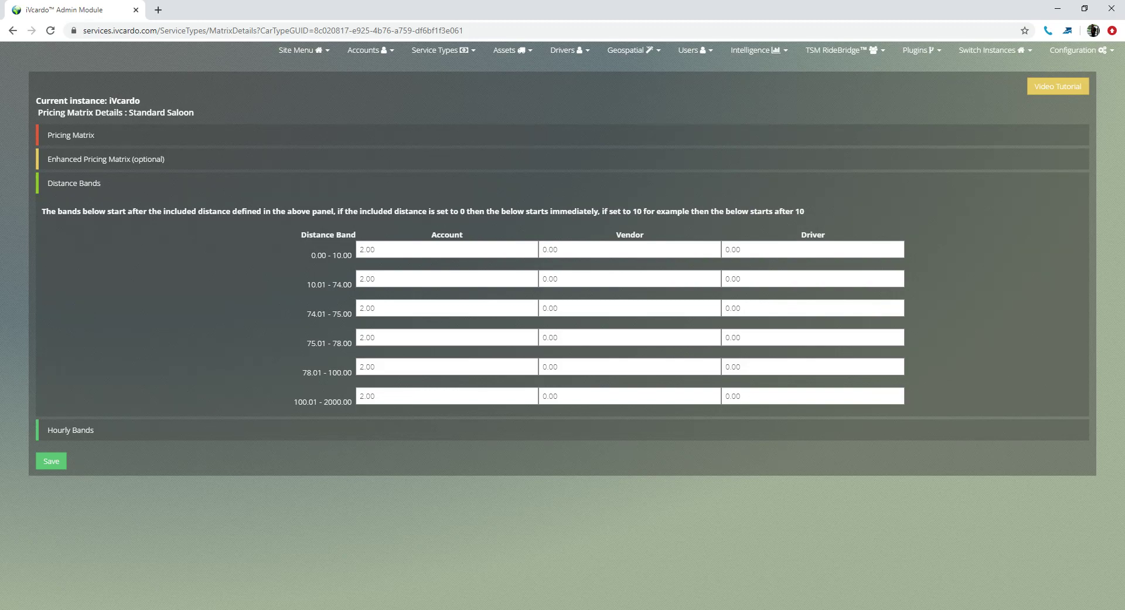
double_click(368, 250)
left_click(70, 136)
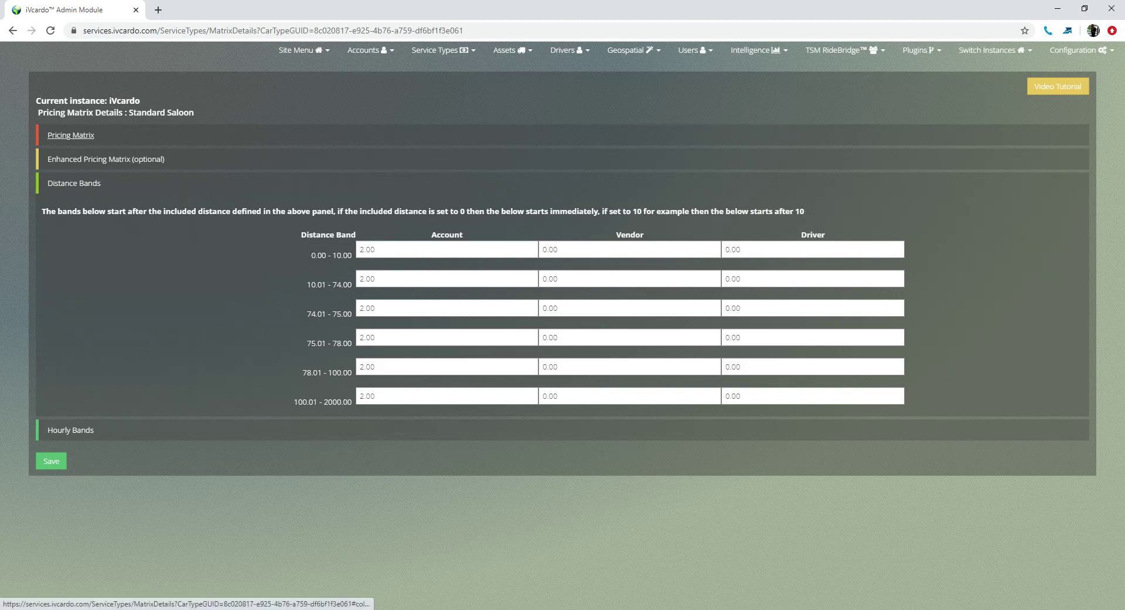
Set the distance included to 0 for both the account and the driver in the basic pricing matrix
double_click(406, 259)
type("0")
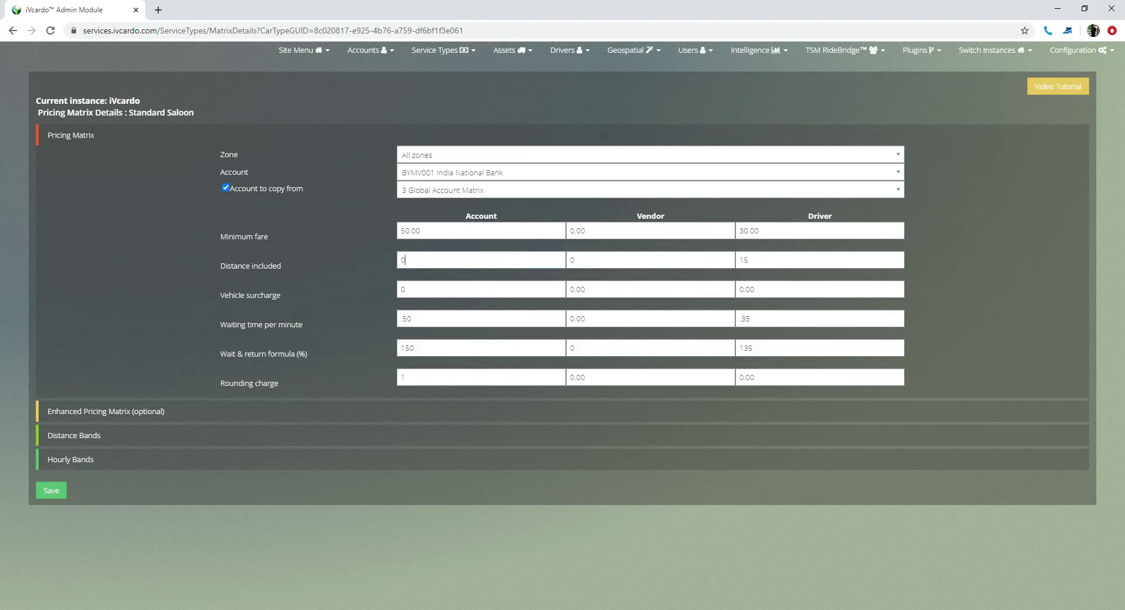
key("Tab")
key("Tab")
type("0")
key("Tab")
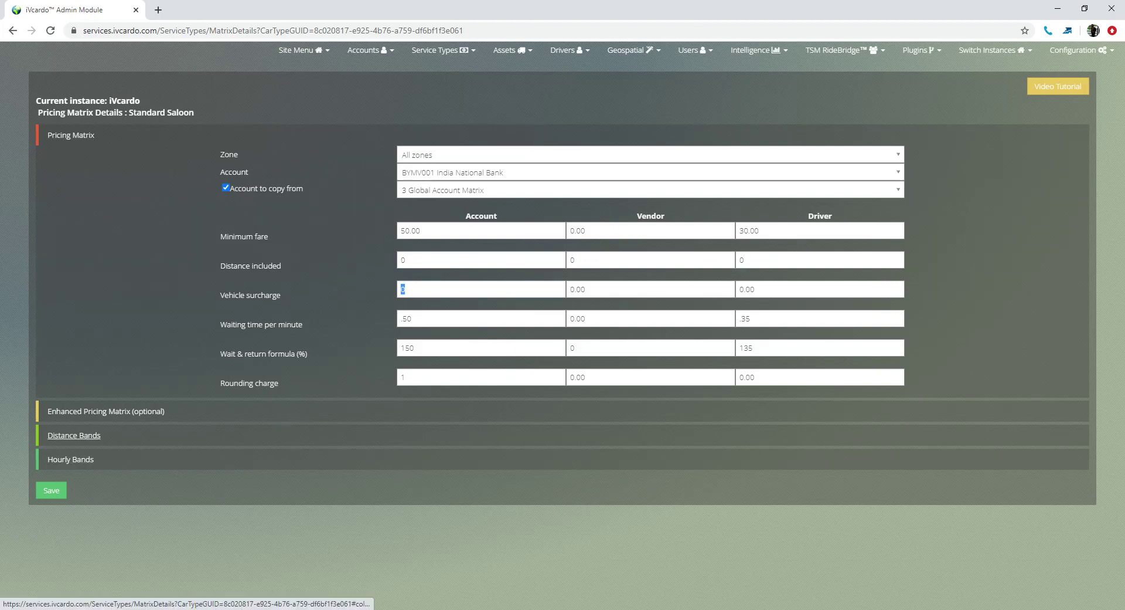
Set the account rate to 1.8 for the 10.01 - 74.00, 74.01 - 75.00 and 75.01 - 78.00 distance bands
left_click(74, 435)
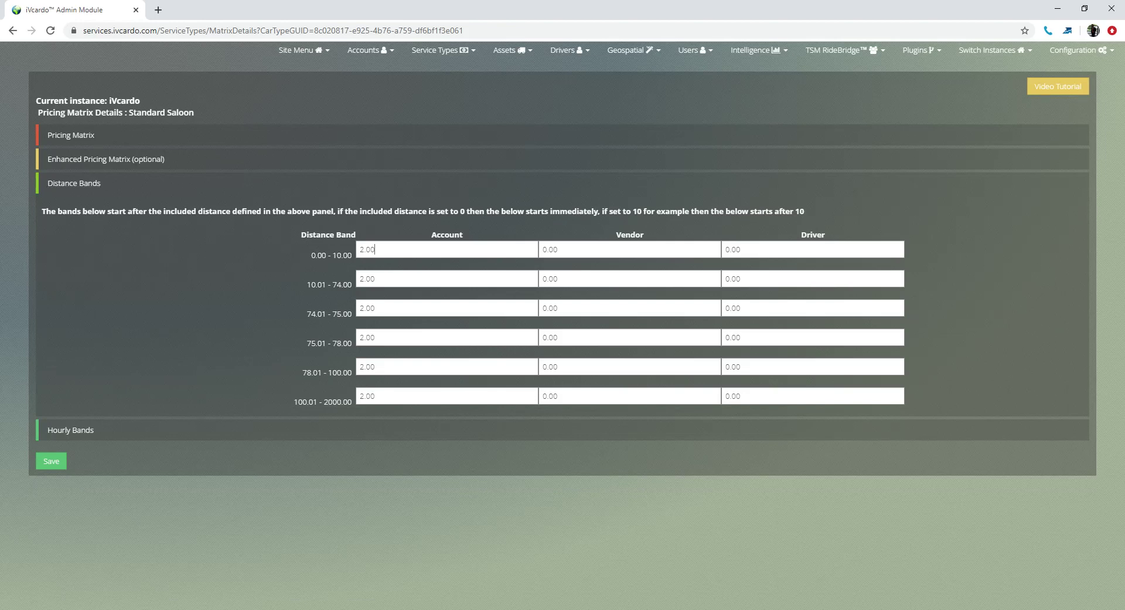
left_click_drag(377, 249, 358, 249)
left_click(376, 249)
left_click_drag(363, 250, 375, 249)
double_click(368, 278)
type("1.8")
key("Tab")
key("Tab")
key("Tab")
type("1.8")
key("Tab")
key("Tab")
key("Tab")
type("1.8")
Set the account rates to 1.50 for the 78.01 - 100.00 distance band and 1.25 for the 100.01 - 2000.00 band
key("Tab")
key("Tab")
key("Tab")
type("1.50")
key("Tab")
key("Tab")
key("Tab")
type("1.25")
key("Tab")
key("Tab")
left_click(813, 249)
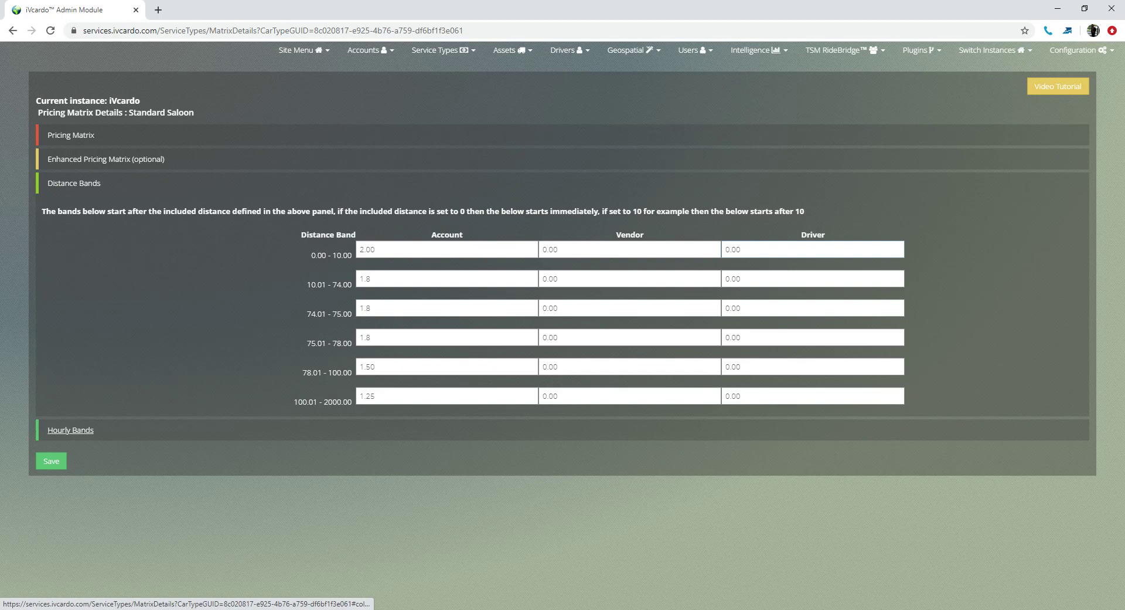
Inspect the hourly bands, checking the start and end hours of the first band and its account rate without changing them
left_click(70, 430)
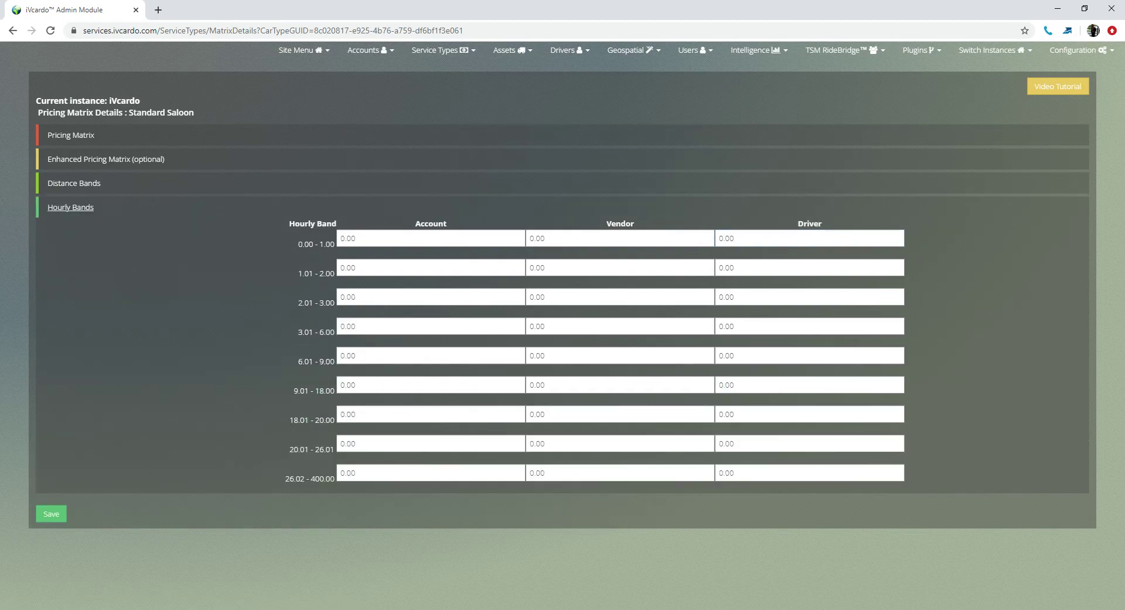
left_click(316, 244)
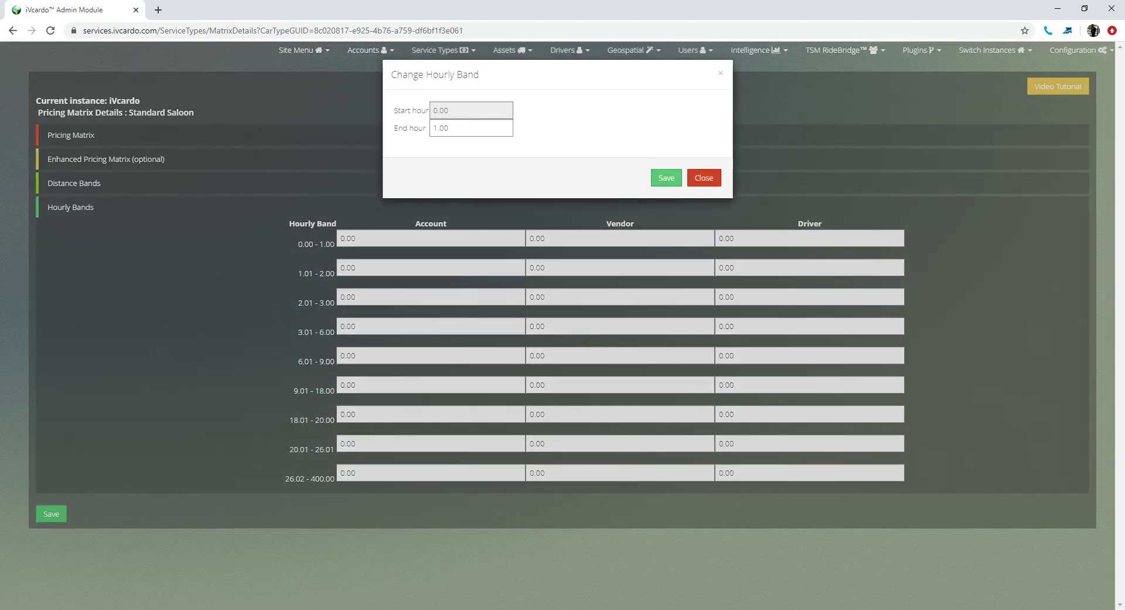
left_click(704, 177)
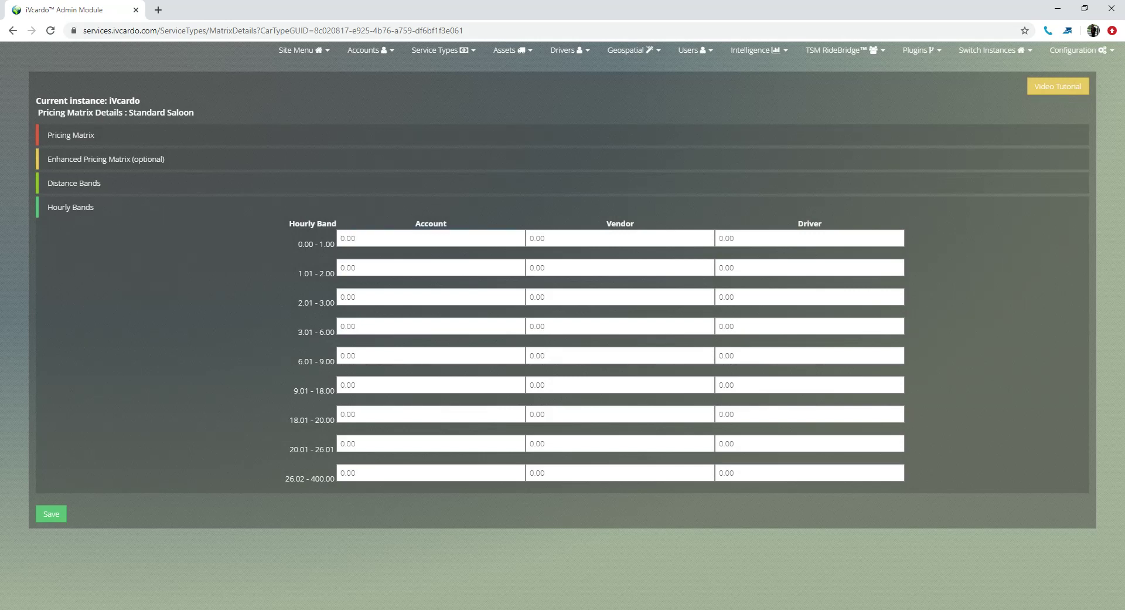
left_click(316, 244)
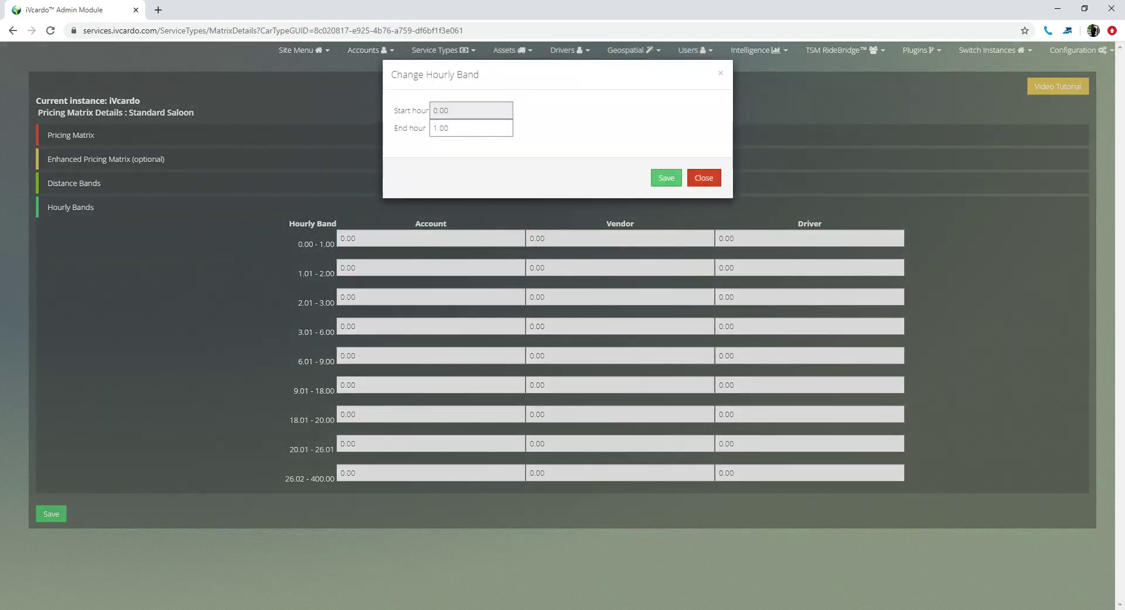
left_click(704, 178)
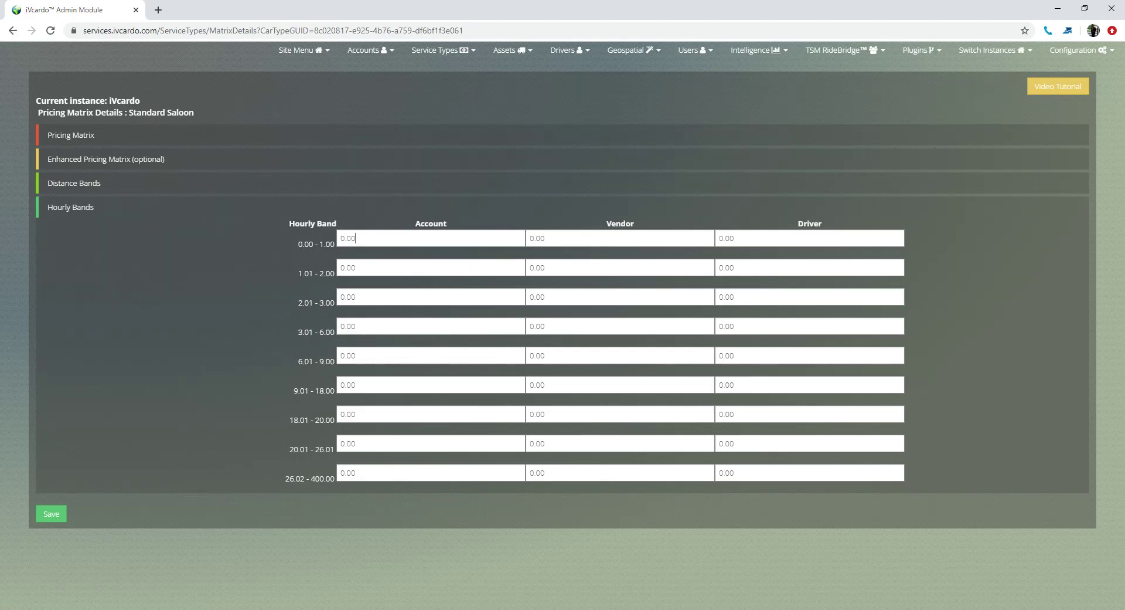
left_click_drag(354, 238, 344, 238)
left_click(356, 238)
left_click_drag(356, 238, 340, 238)
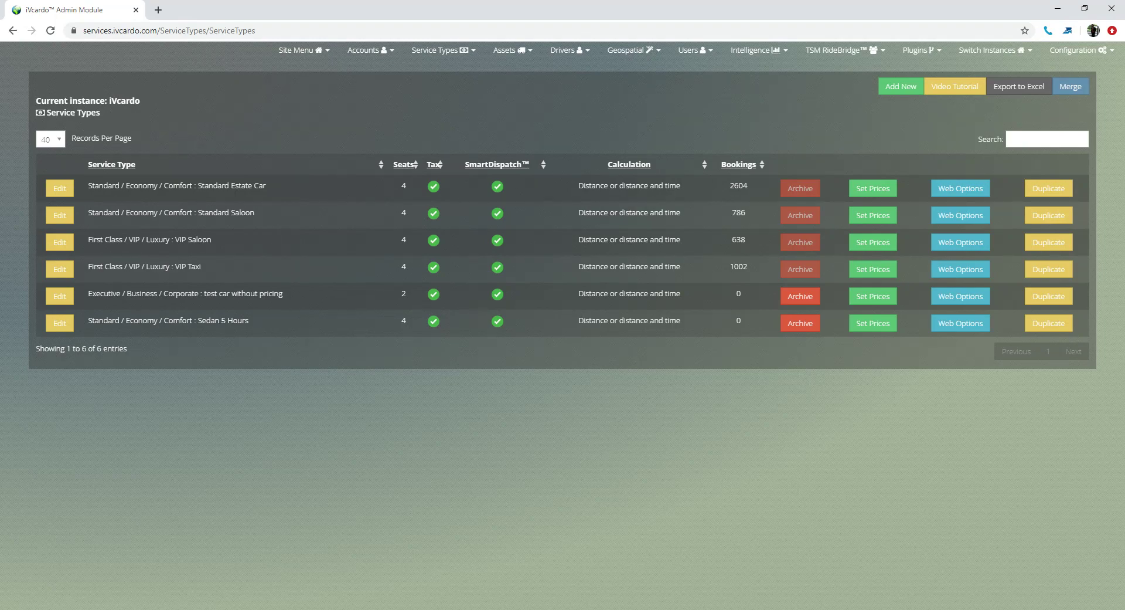
Archive the India National Bank entry for Standard Saloon in the list of active pricing matrices
left_click_drag(578, 212, 677, 213)
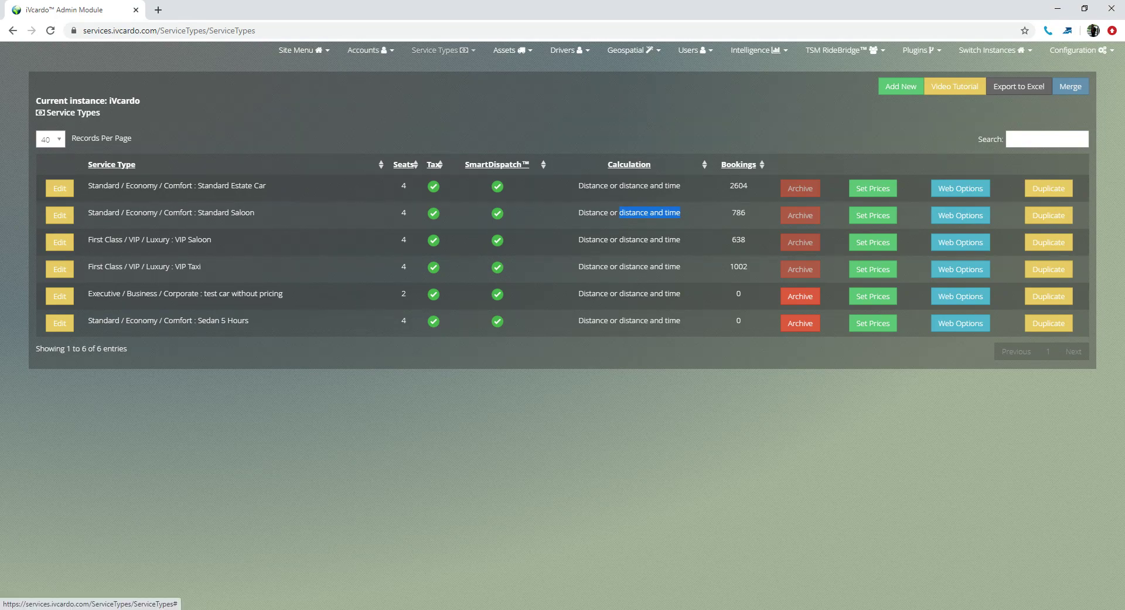
left_click(437, 51)
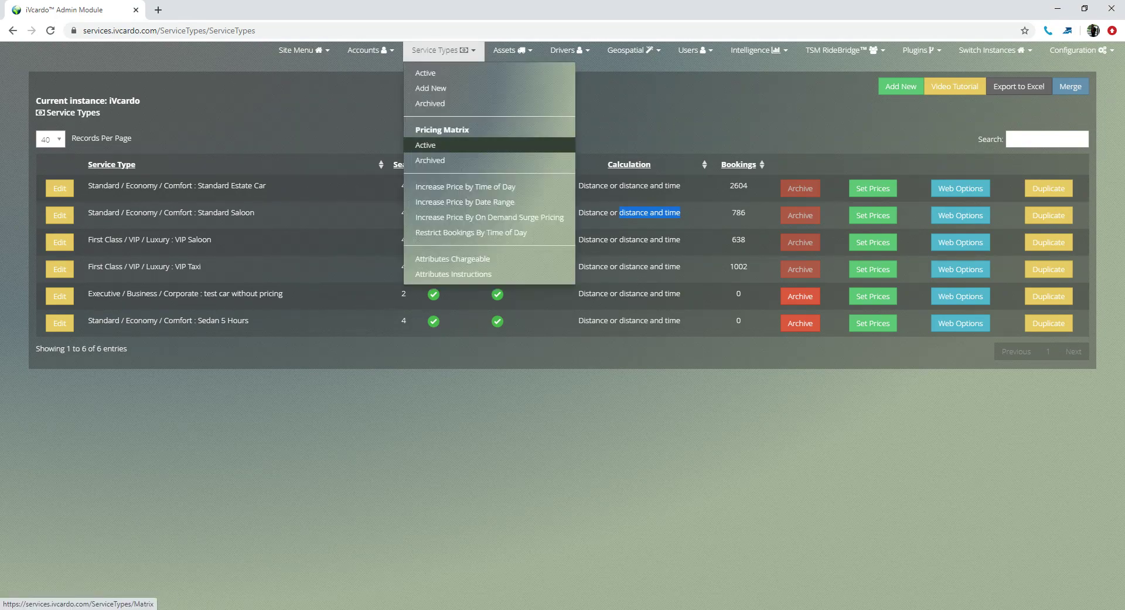
left_click(426, 145)
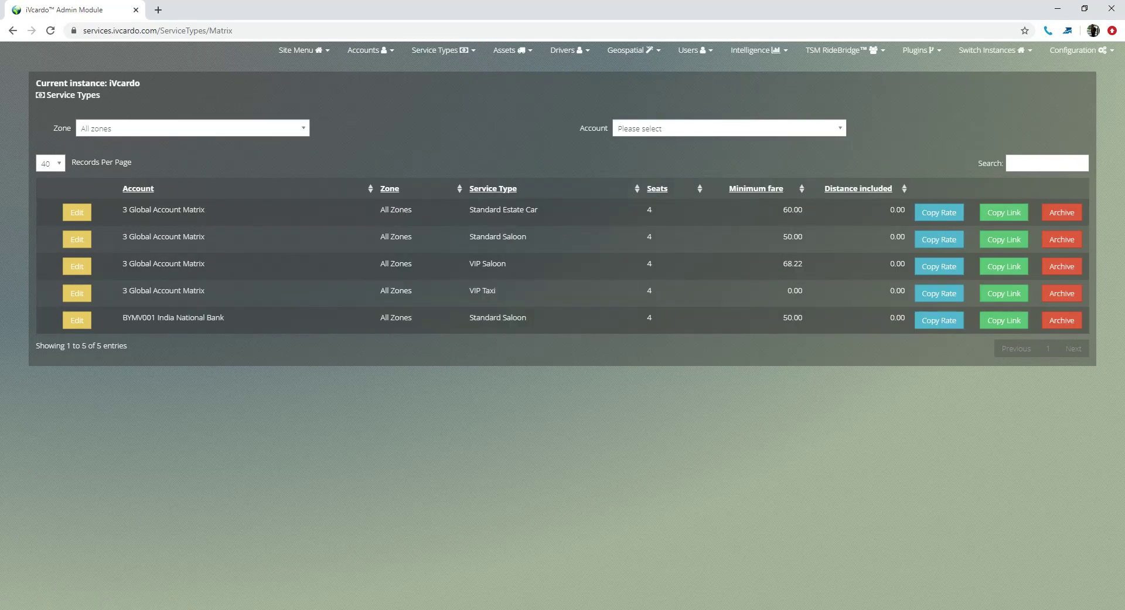
left_click_drag(123, 317, 803, 317)
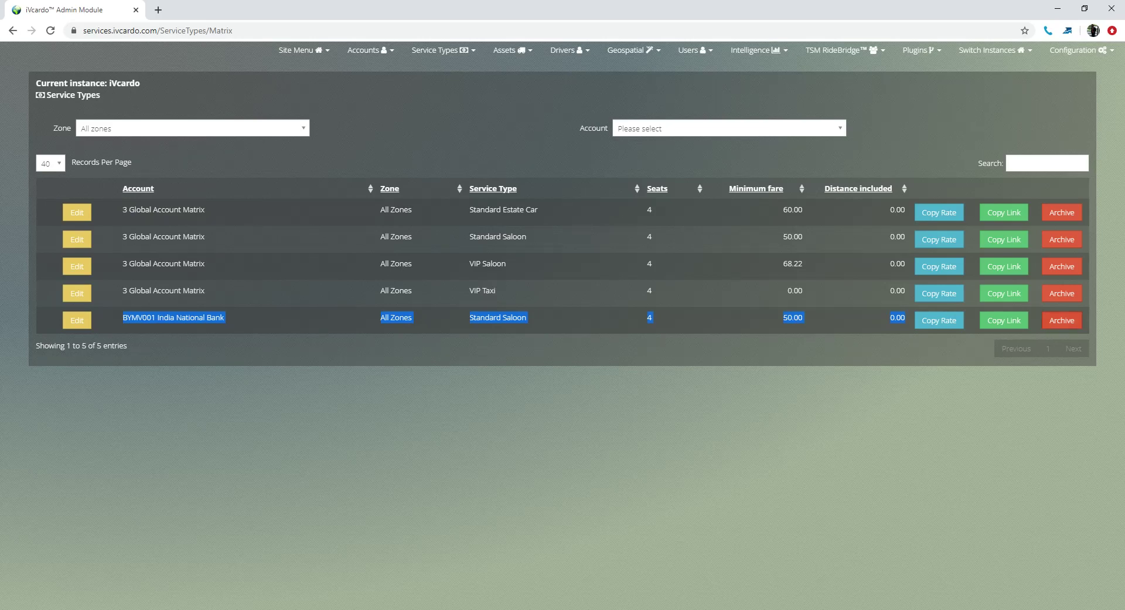
left_click(1062, 320)
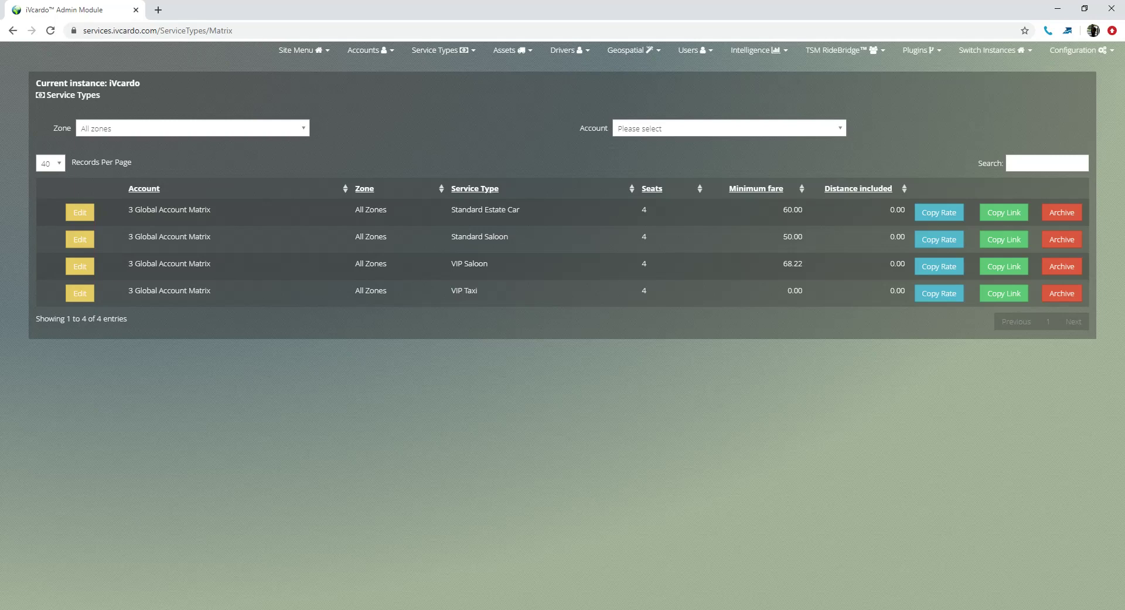
Prepare a rate copy from the Global Account Matrix Standard Estate Car to Insight With Passion Ltd's Standard Saloon, and dismiss it without copying
left_click(192, 128)
left_click(192, 128)
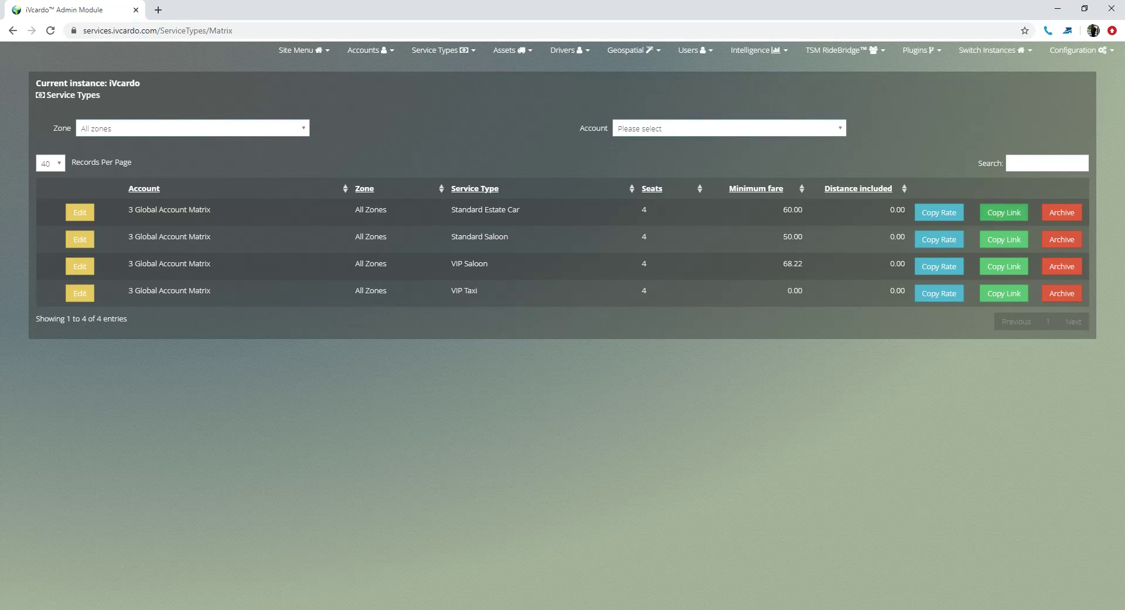
left_click(939, 213)
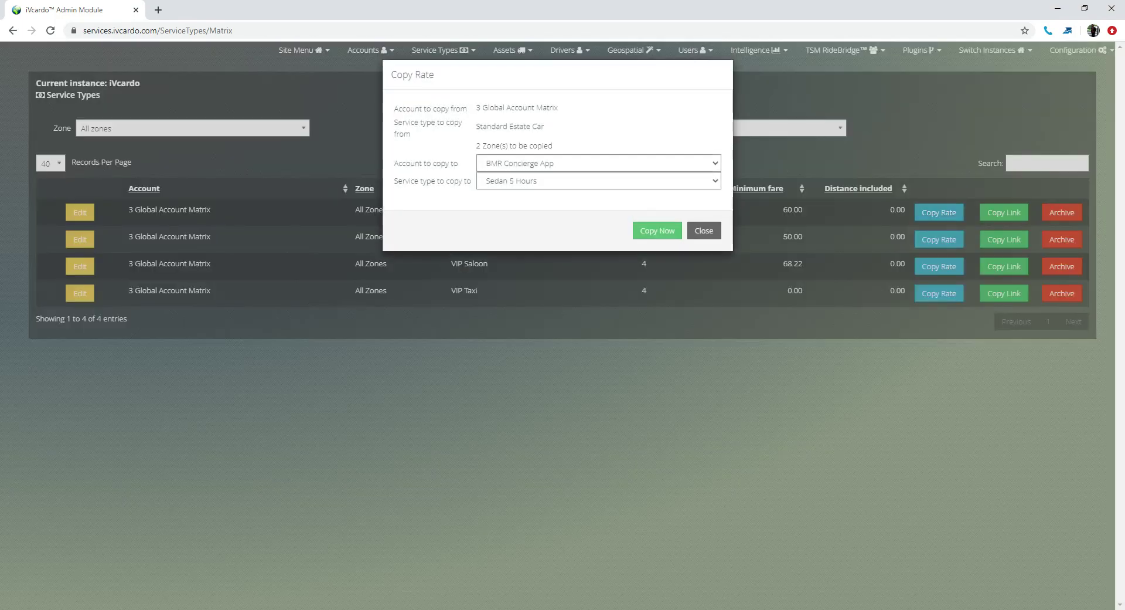
left_click(598, 163)
left_click(598, 164)
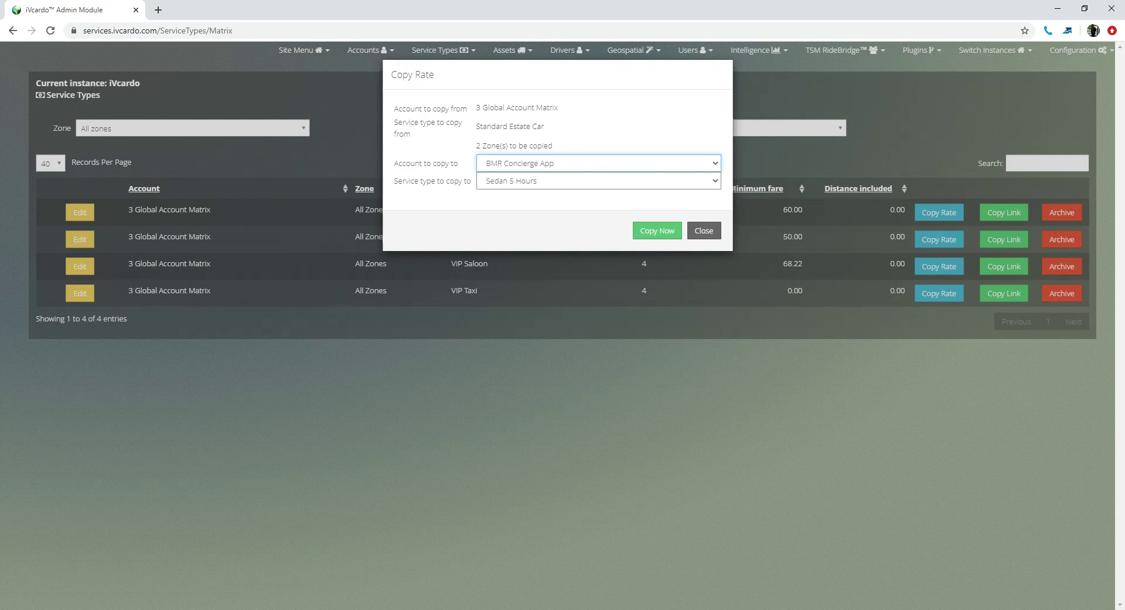
left_click(598, 164)
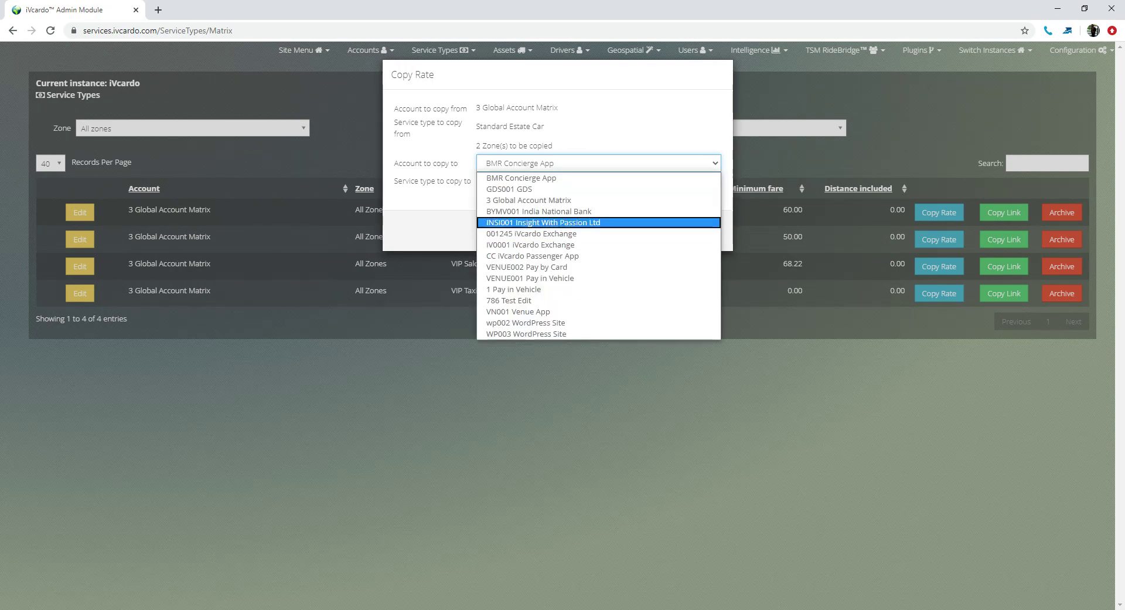
left_click(543, 223)
left_click(599, 181)
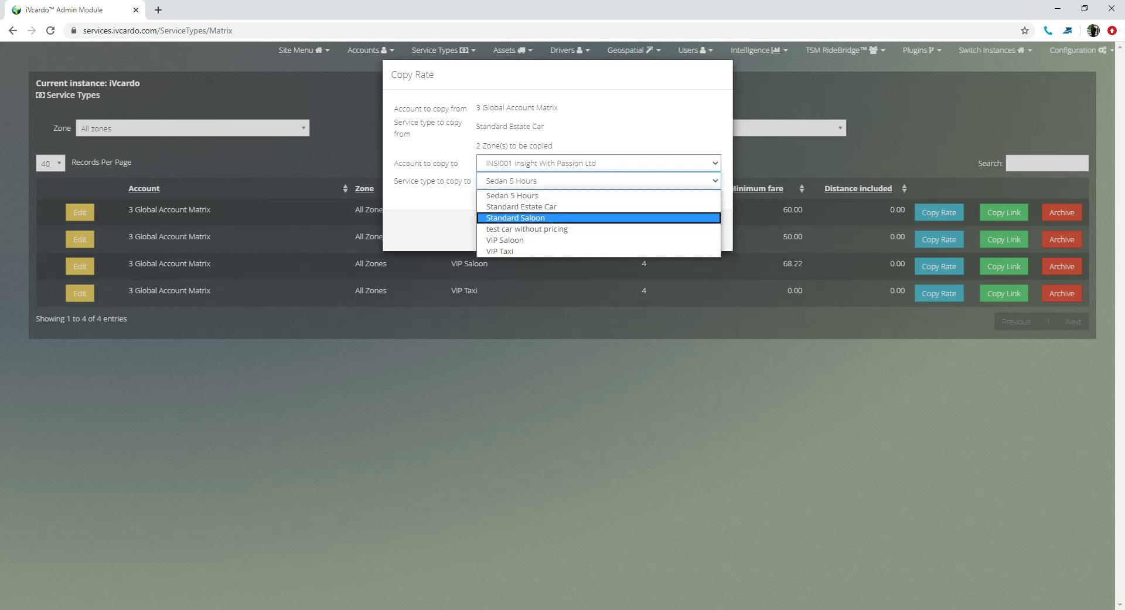
left_click(516, 218)
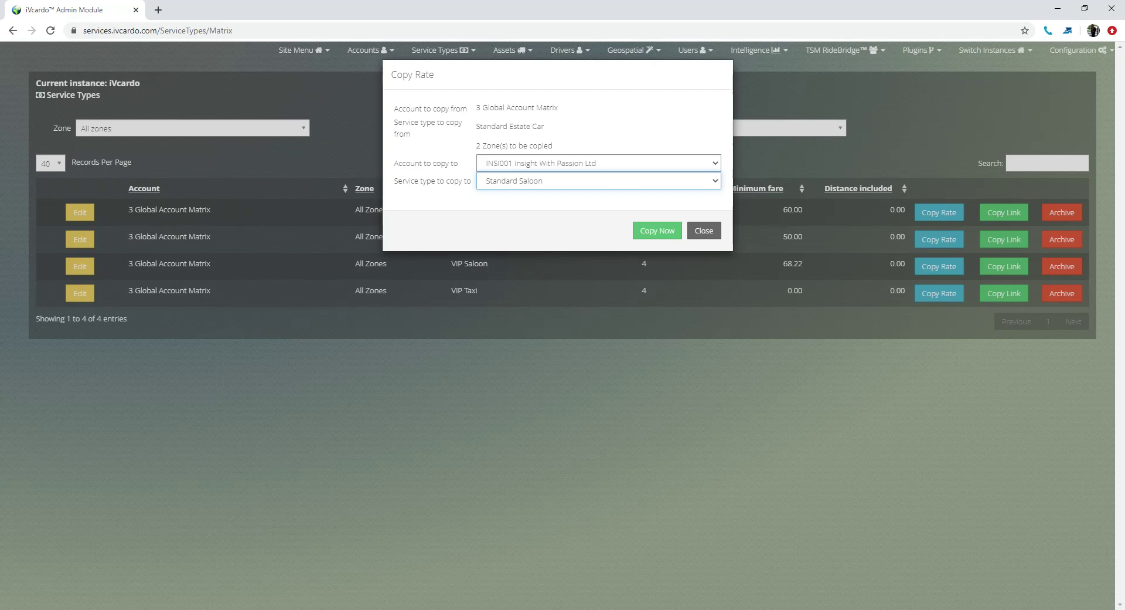
left_click(703, 230)
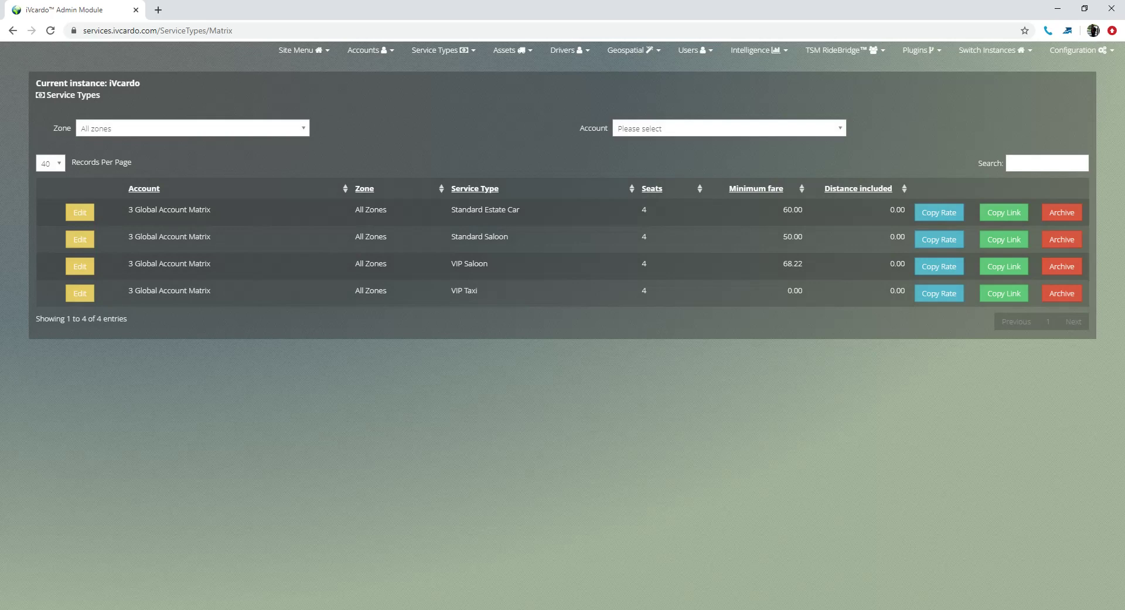
Generate the shareable link for the Global Account Matrix Standard Estate Car rate and copy it
left_click(1004, 212)
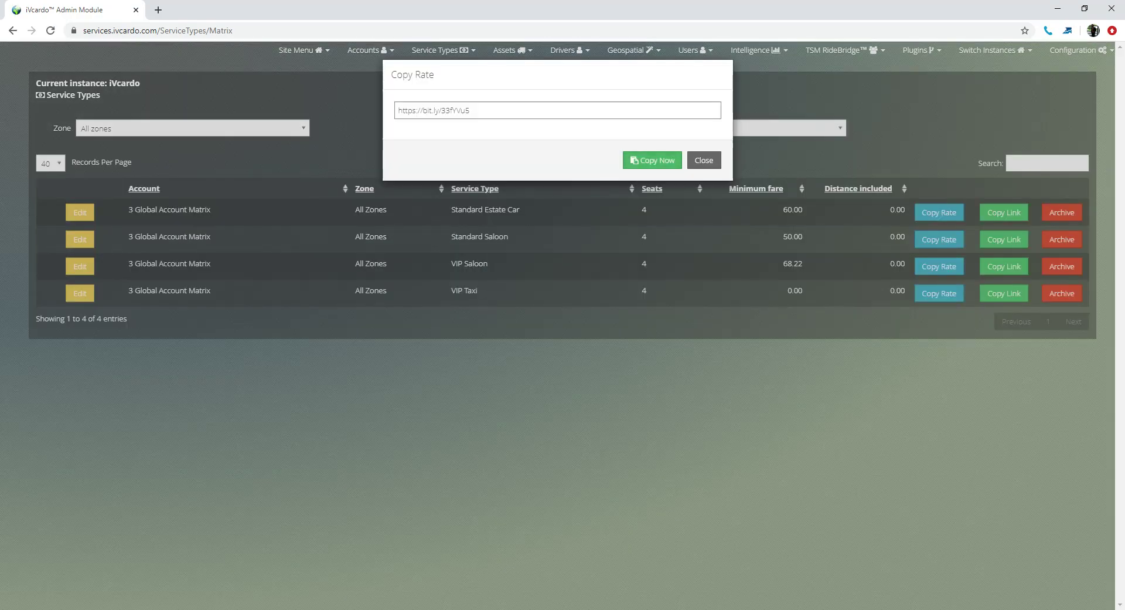
left_click(652, 160)
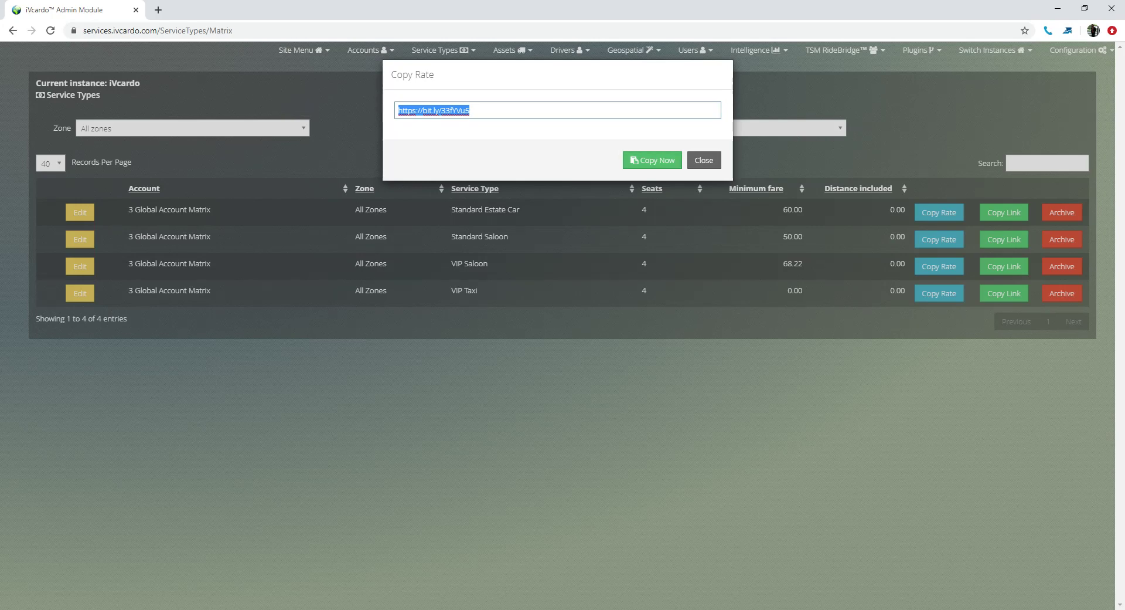
left_click(653, 160)
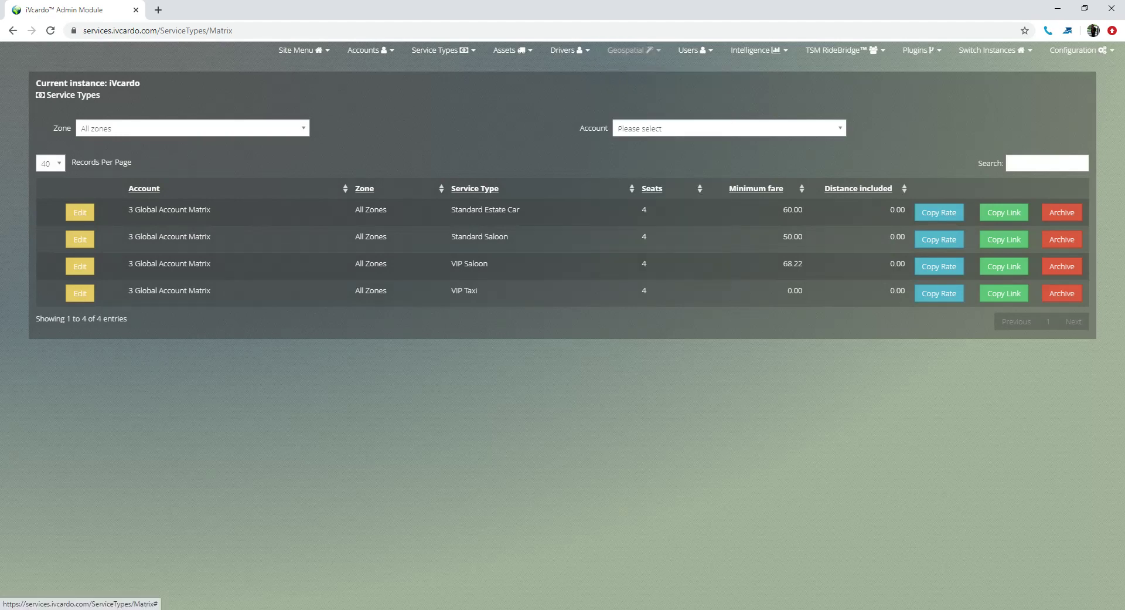
Open the list of active service types
left_click(444, 51)
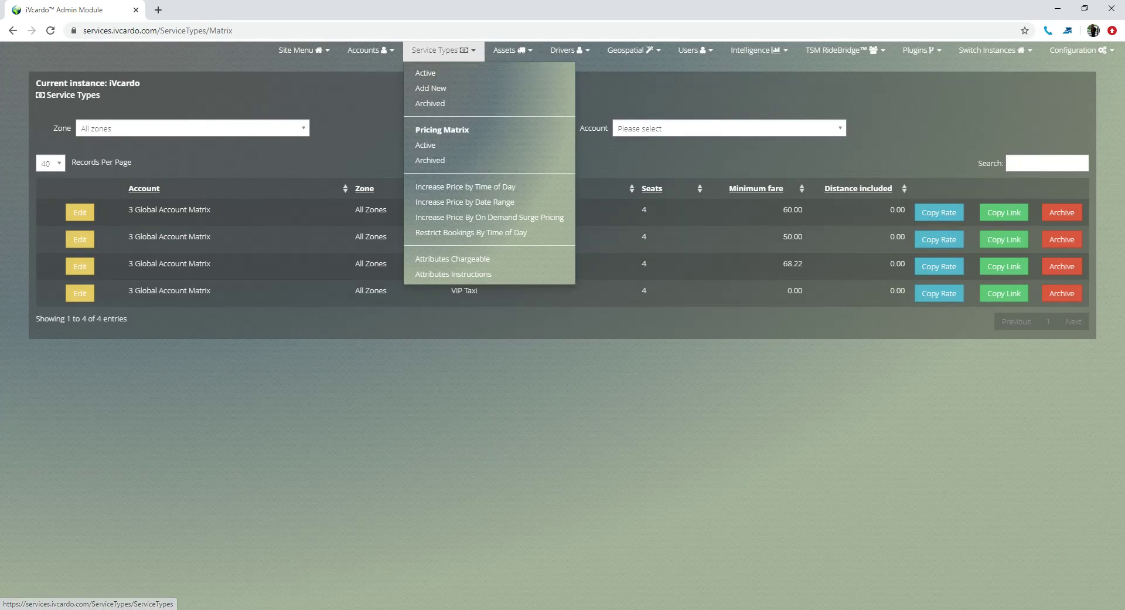
left_click(426, 73)
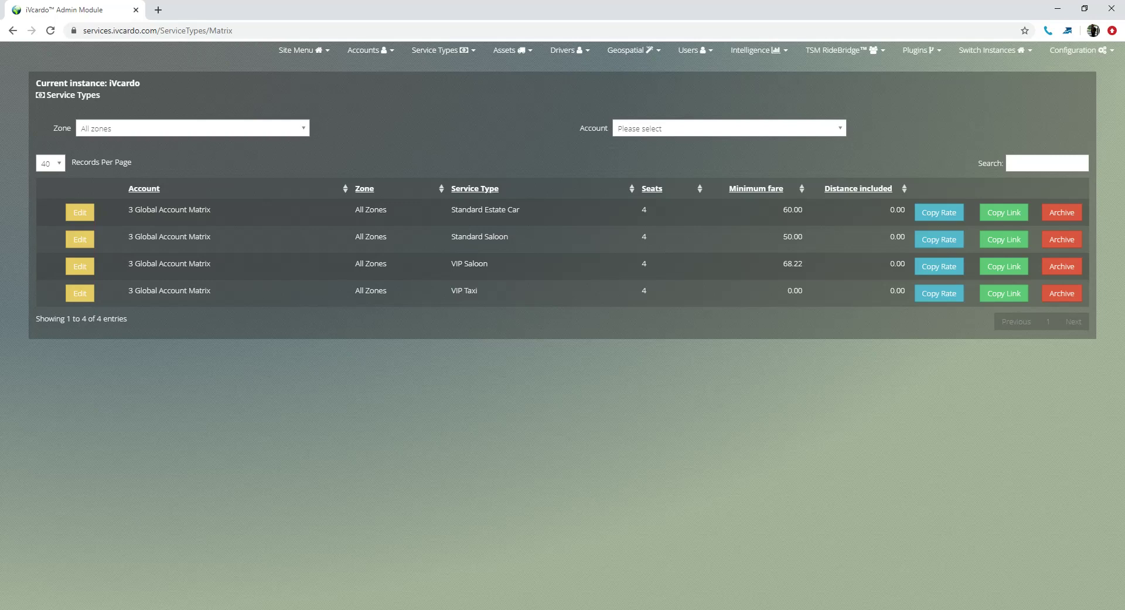